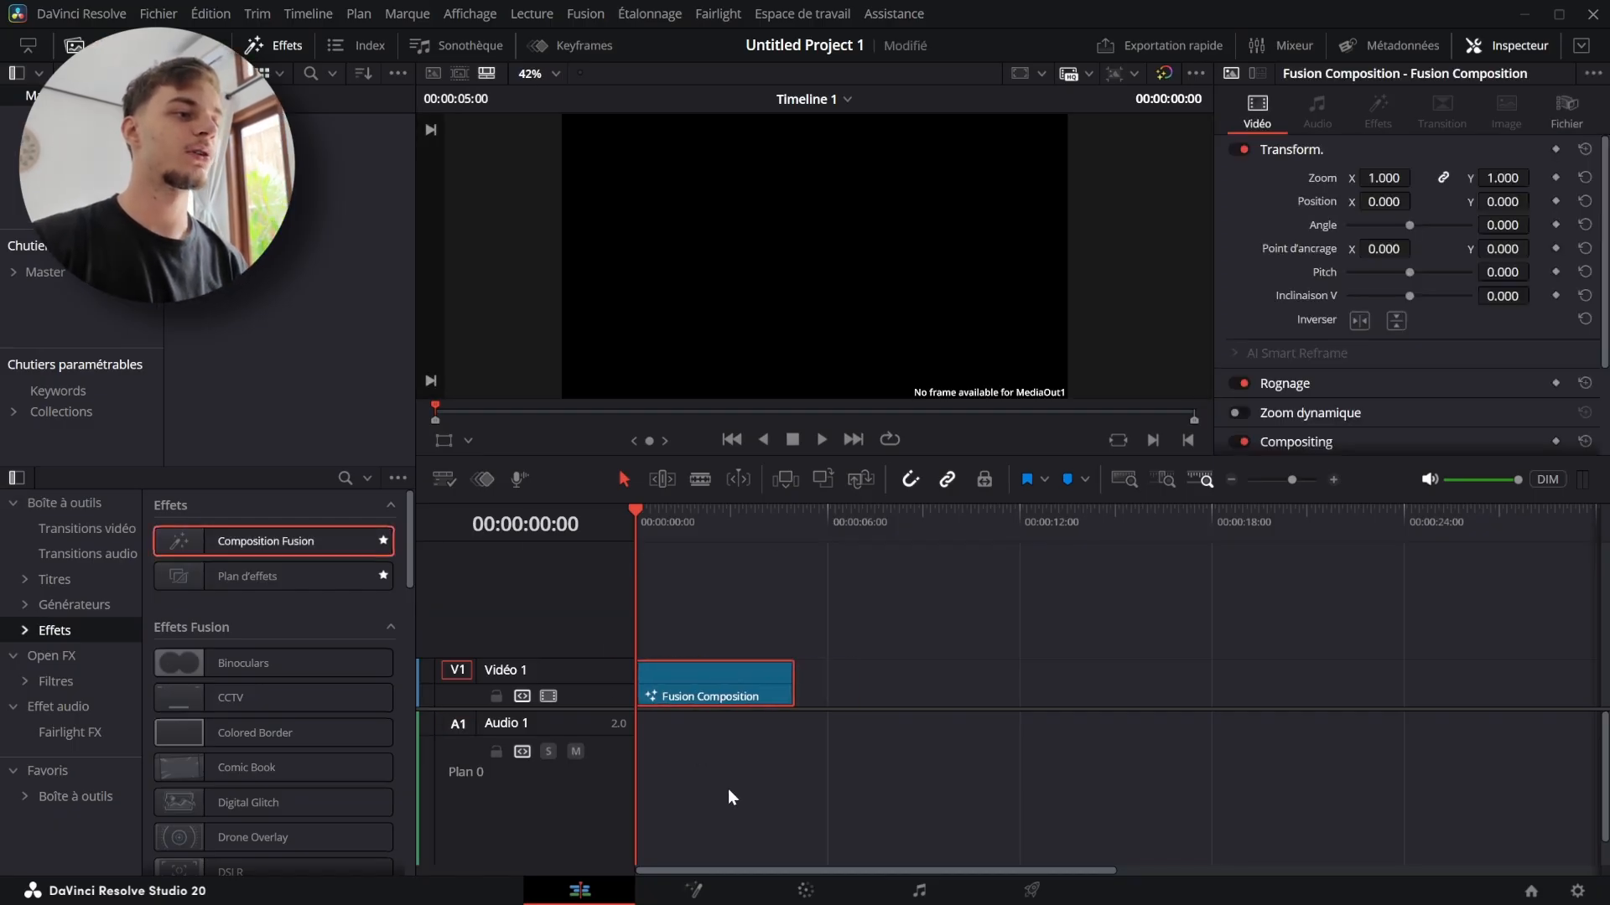
Open the clip's composition on the Fusion page and add a Background node beside MediaOut
{"action": "left_click", "coordinate": [694, 890]}
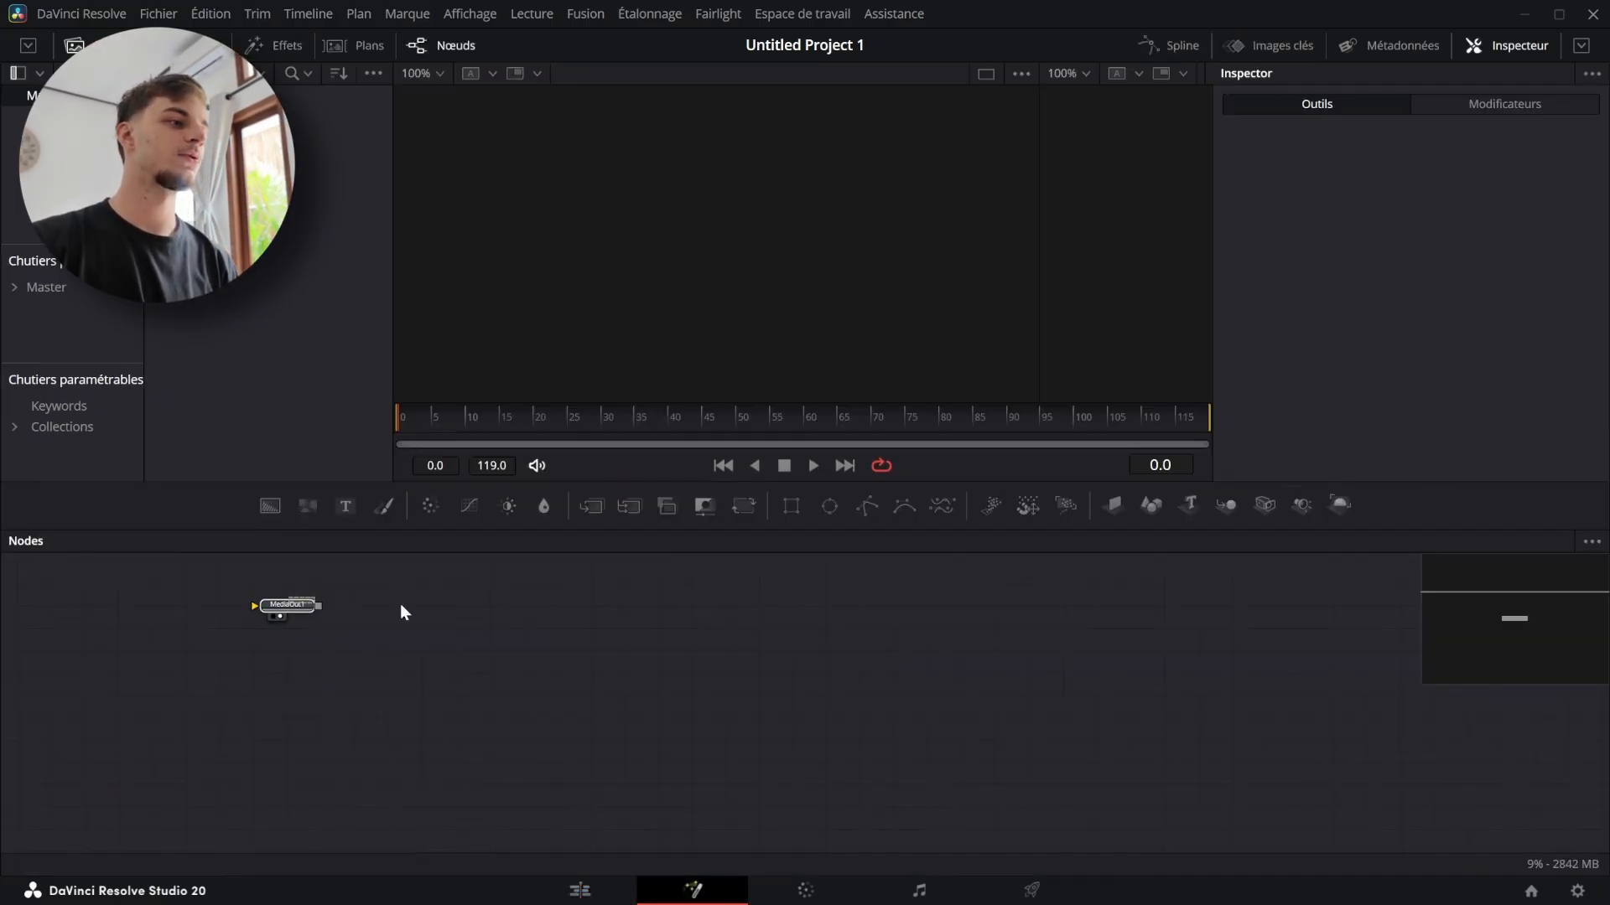
{"action": "left_click", "coordinate": [292, 611]}
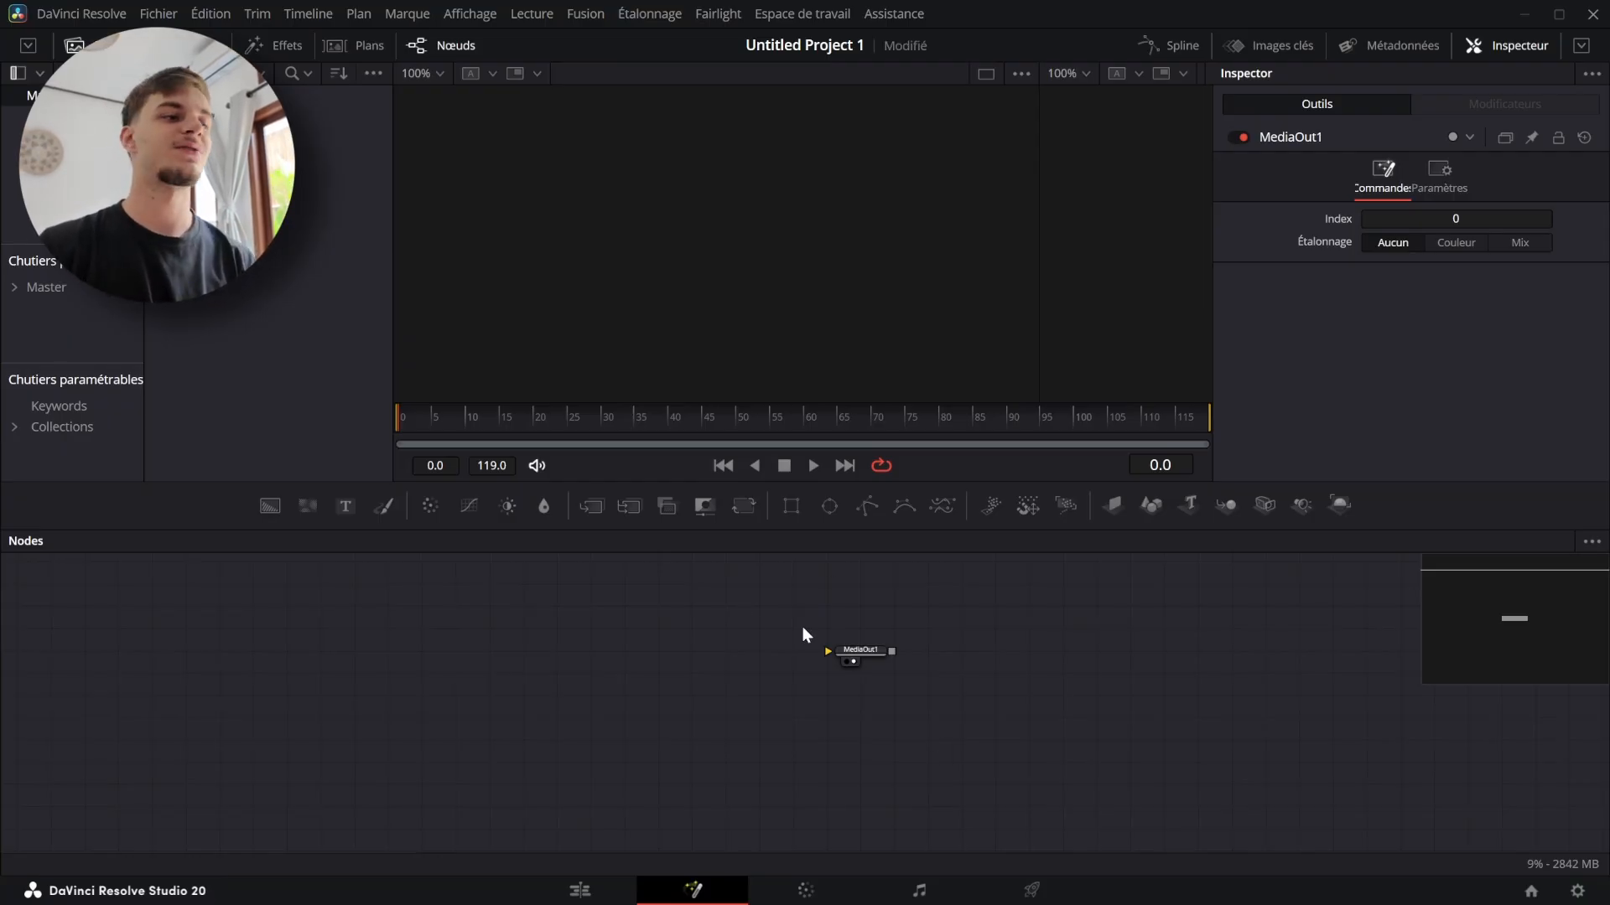
{"action": "left_click_drag", "start_coordinate": [712, 592], "coordinate": [536, 677]}
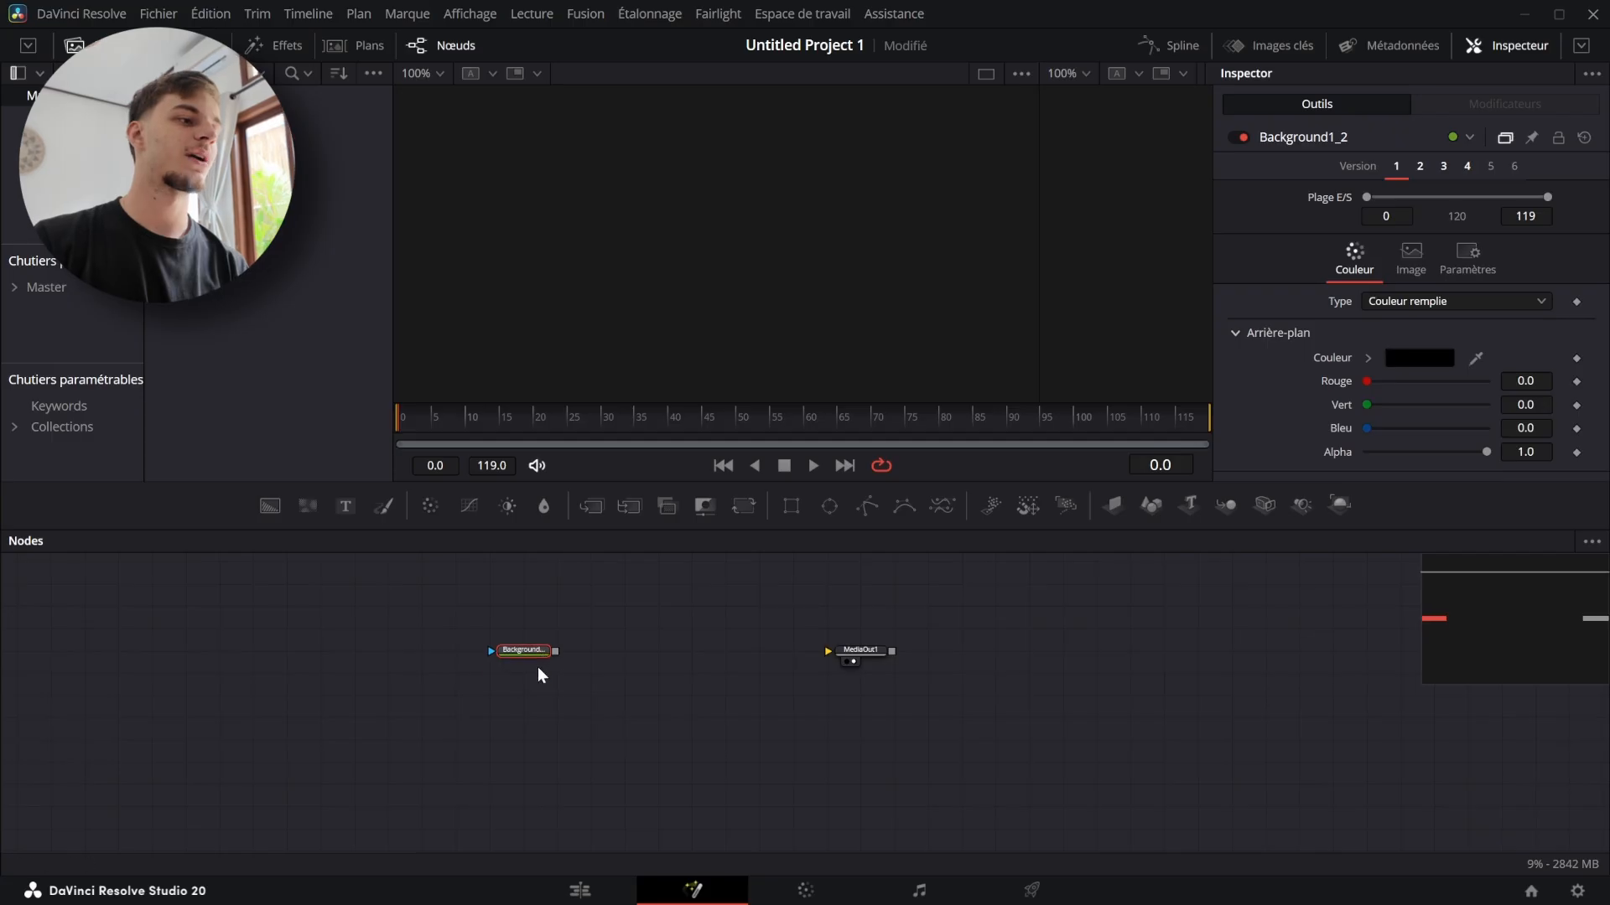
Set the Background node's colour to white and connect its output to MediaOut
{"action": "left_click", "coordinate": [1420, 358]}
{"action": "double_click", "coordinate": [586, 538]}
{"action": "left_click_drag", "start_coordinate": [556, 673], "coordinate": [855, 662]}
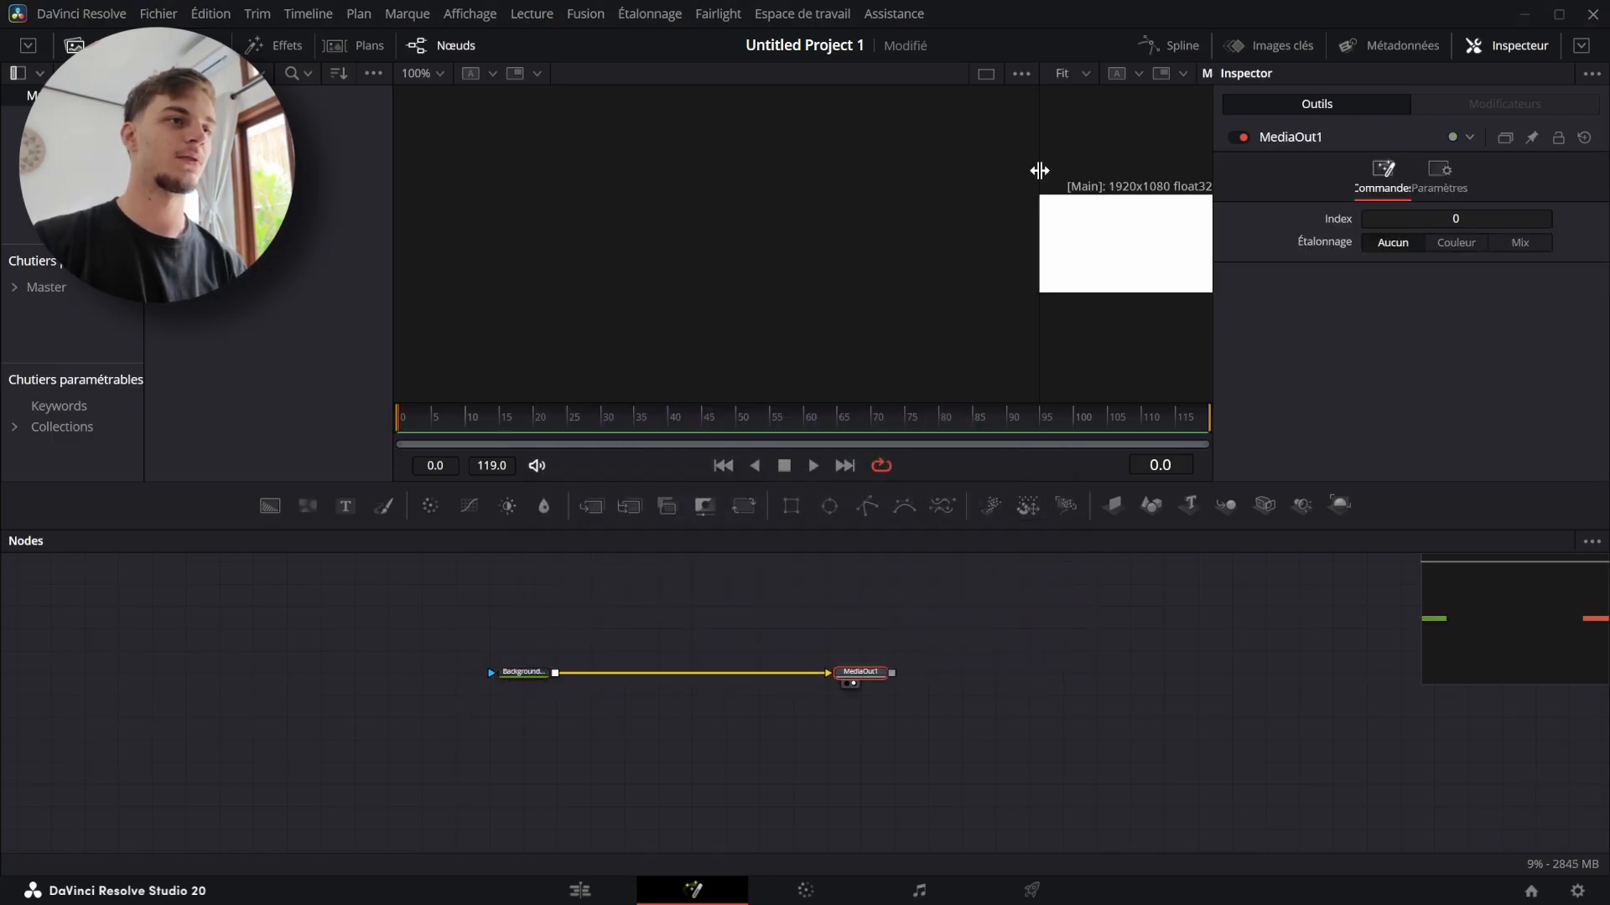
Widen the MediaOut viewer and preview the composition on the edit timeline
{"action": "left_click_drag", "start_coordinate": [1039, 170], "coordinate": [697, 226]}
{"action": "key", "text": "shift+4"}
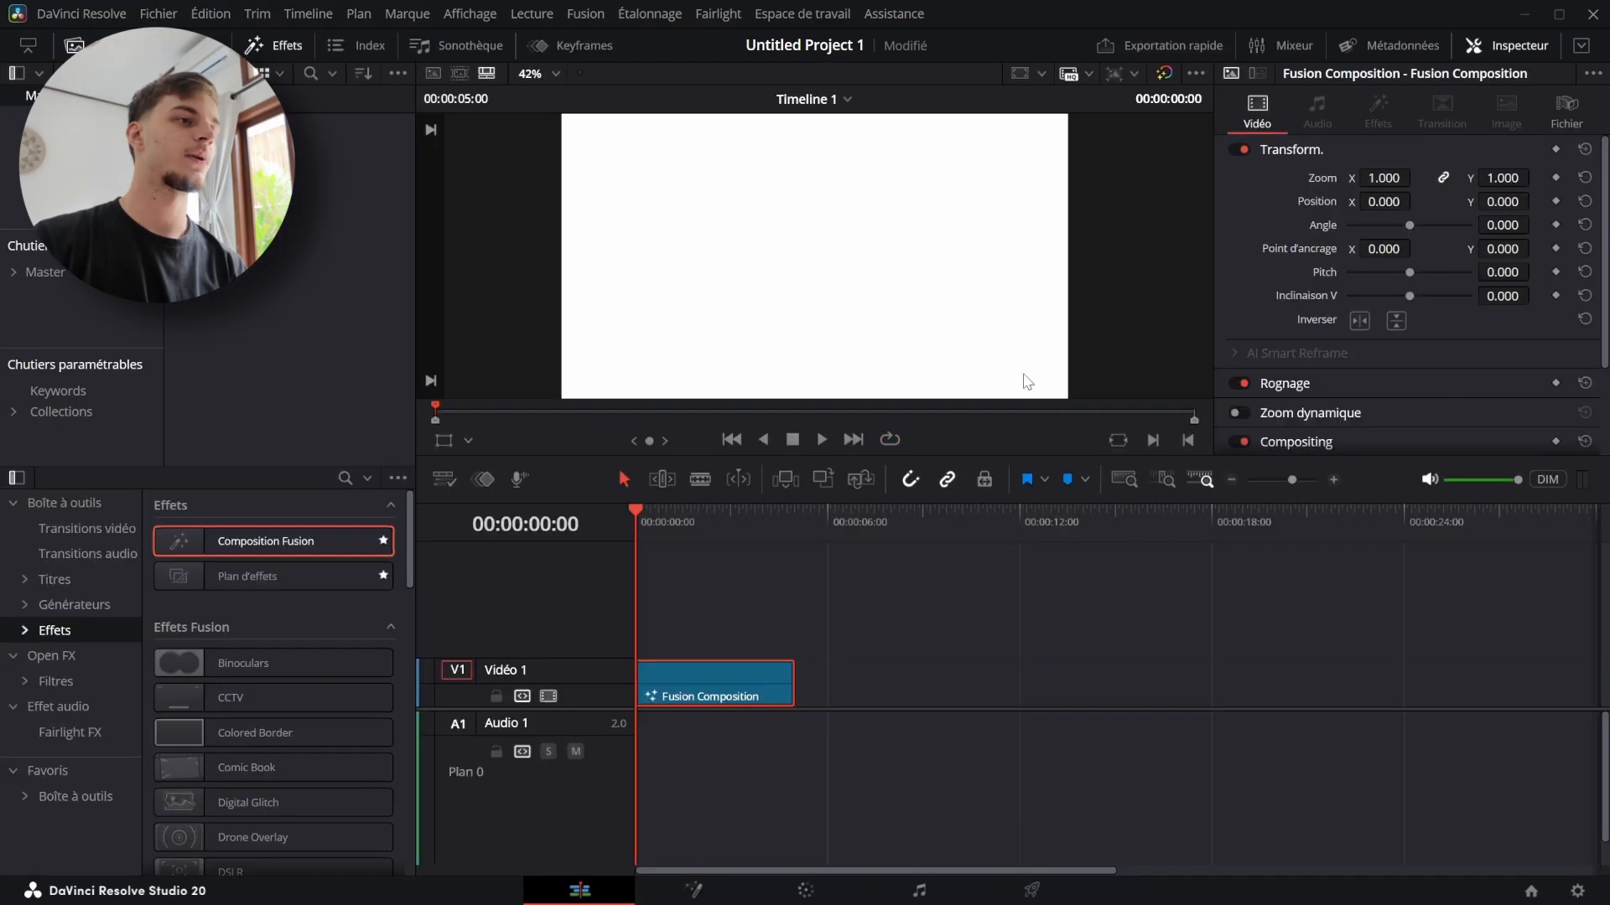
{"action": "key", "text": "space"}
{"action": "left_click_drag", "start_coordinate": [694, 563], "coordinate": [593, 625]}
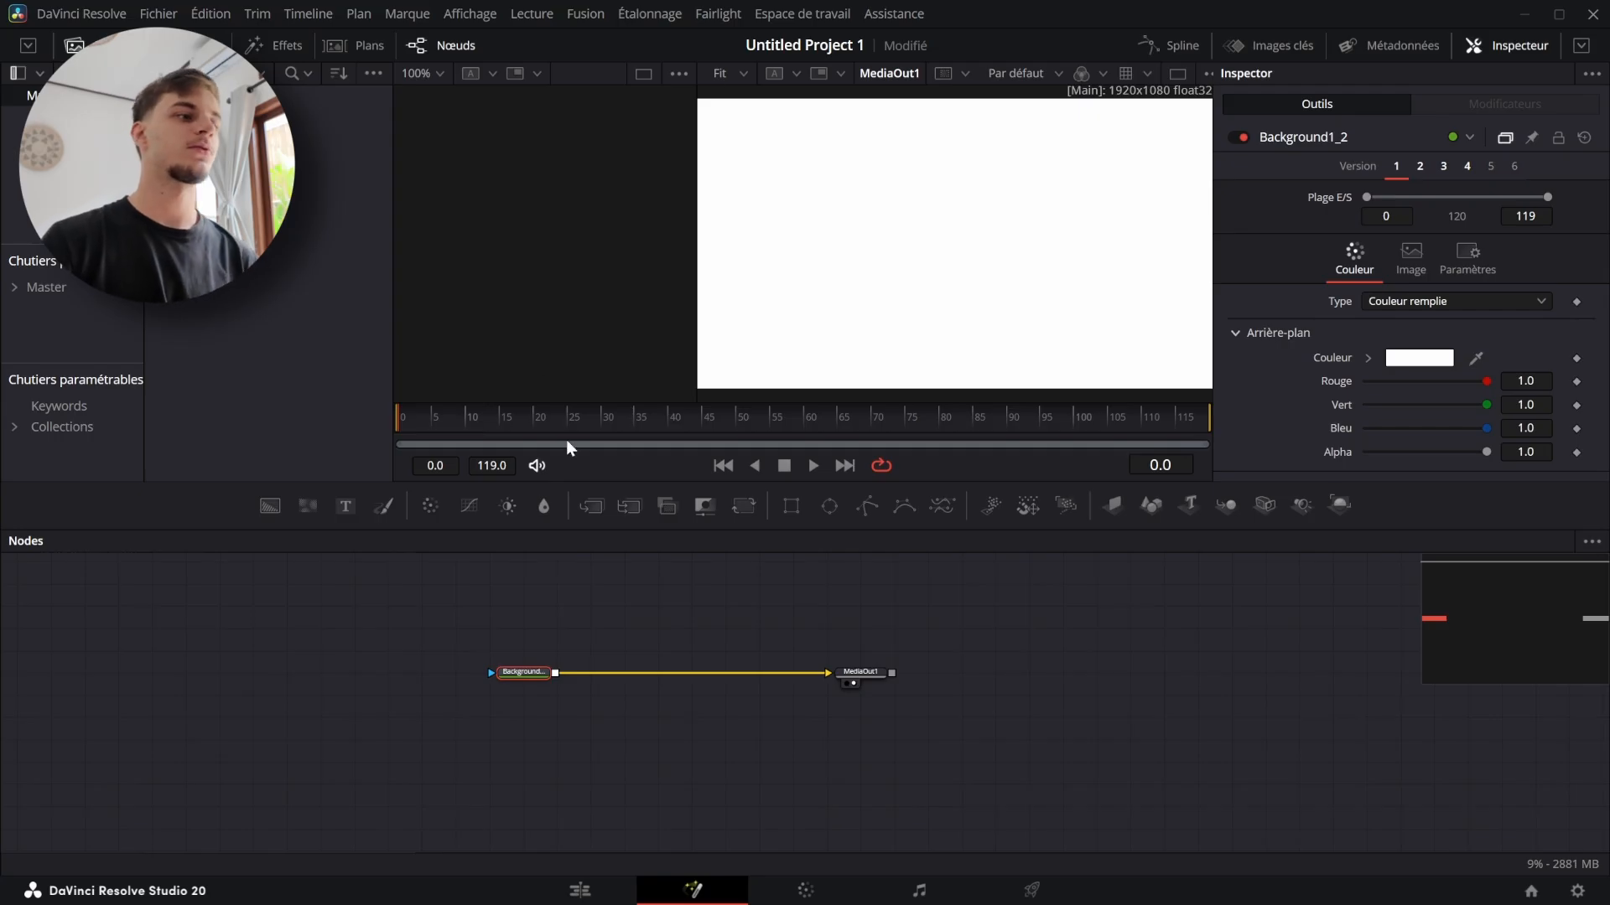
{"action": "left_click", "coordinate": [1429, 364]}
{"action": "left_click_drag", "start_coordinate": [671, 253], "coordinate": [871, 514]}
{"action": "left_click", "coordinate": [846, 616]}
{"action": "left_click", "coordinate": [821, 617]}
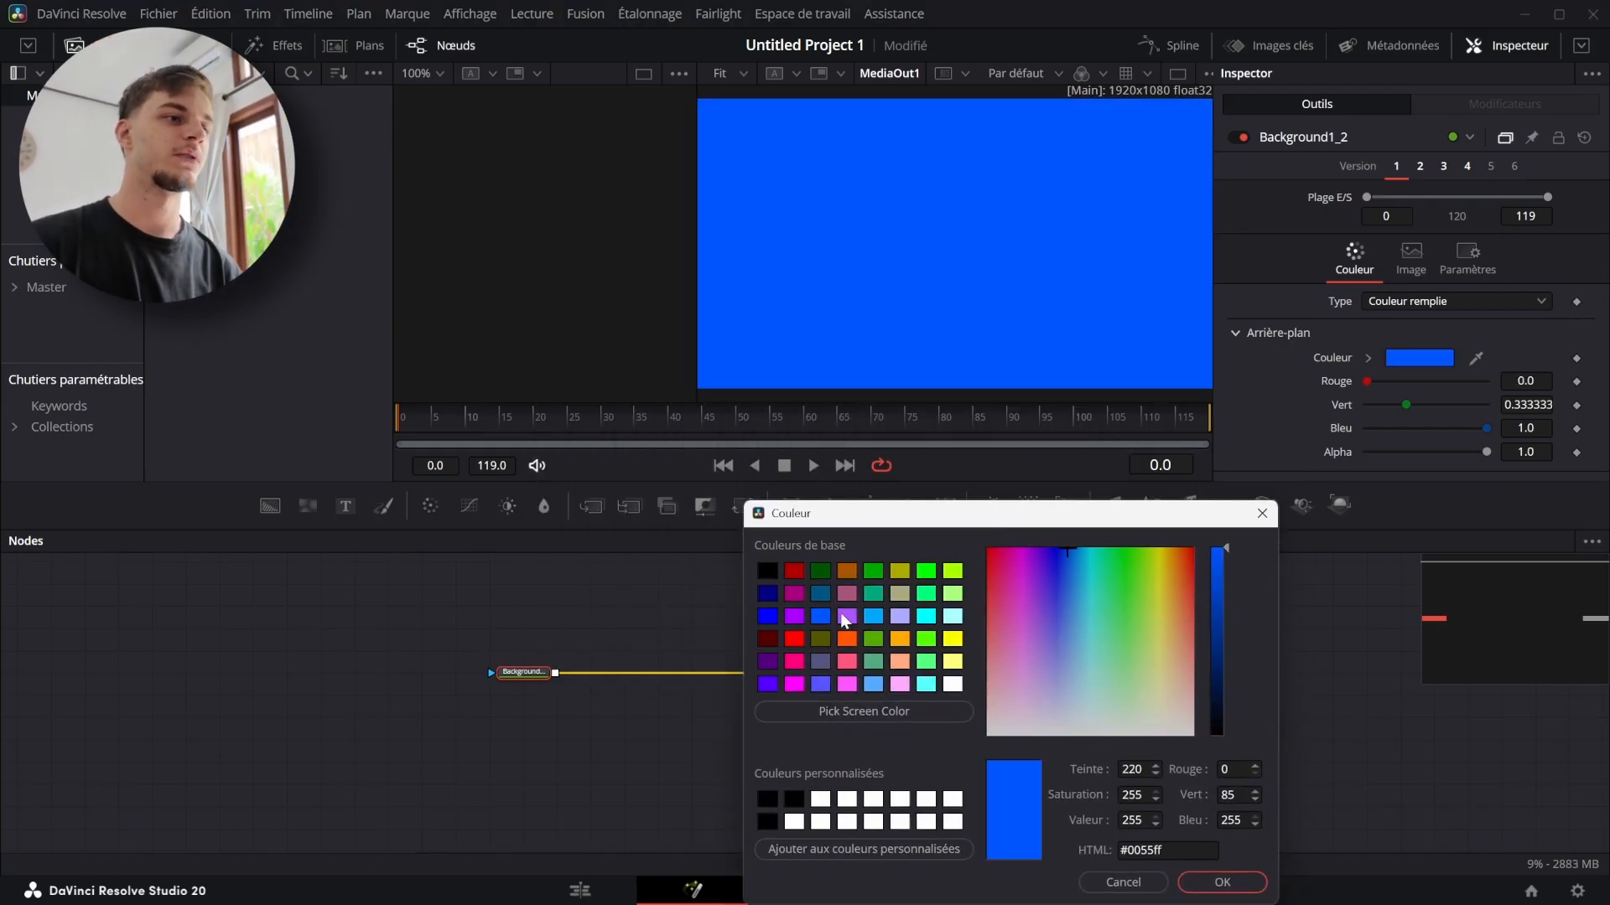
{"action": "left_click", "coordinate": [1261, 513]}
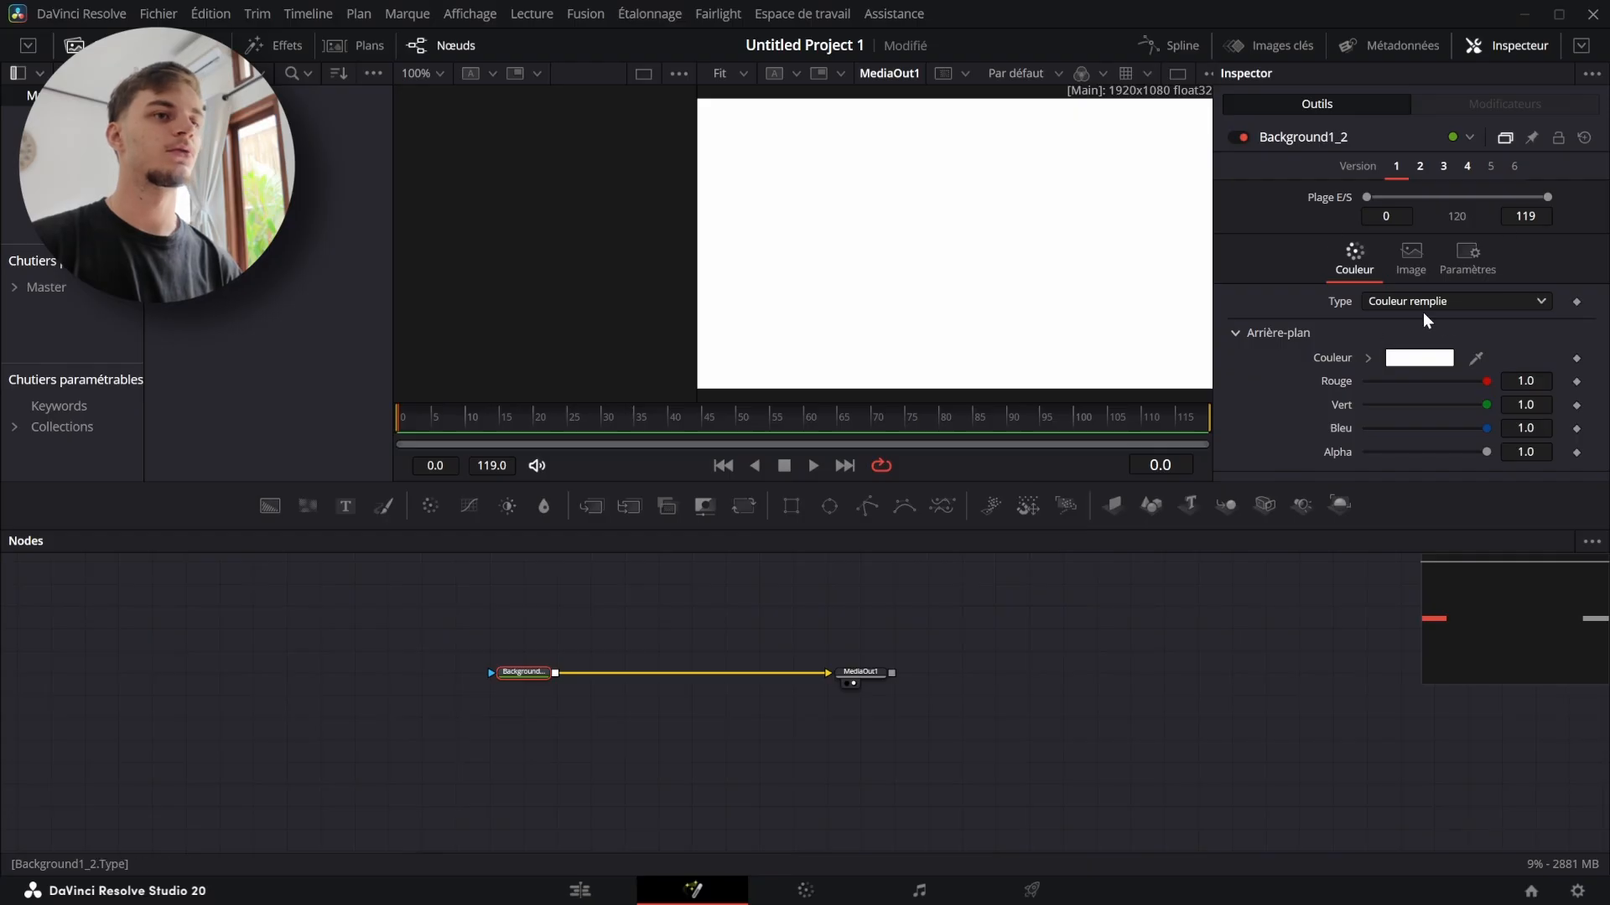
Change the Background type to Dégradé and set the gradient's first colour stop to green #00aa00
{"action": "left_click", "coordinate": [1449, 303]}
{"action": "left_click", "coordinate": [1447, 301]}
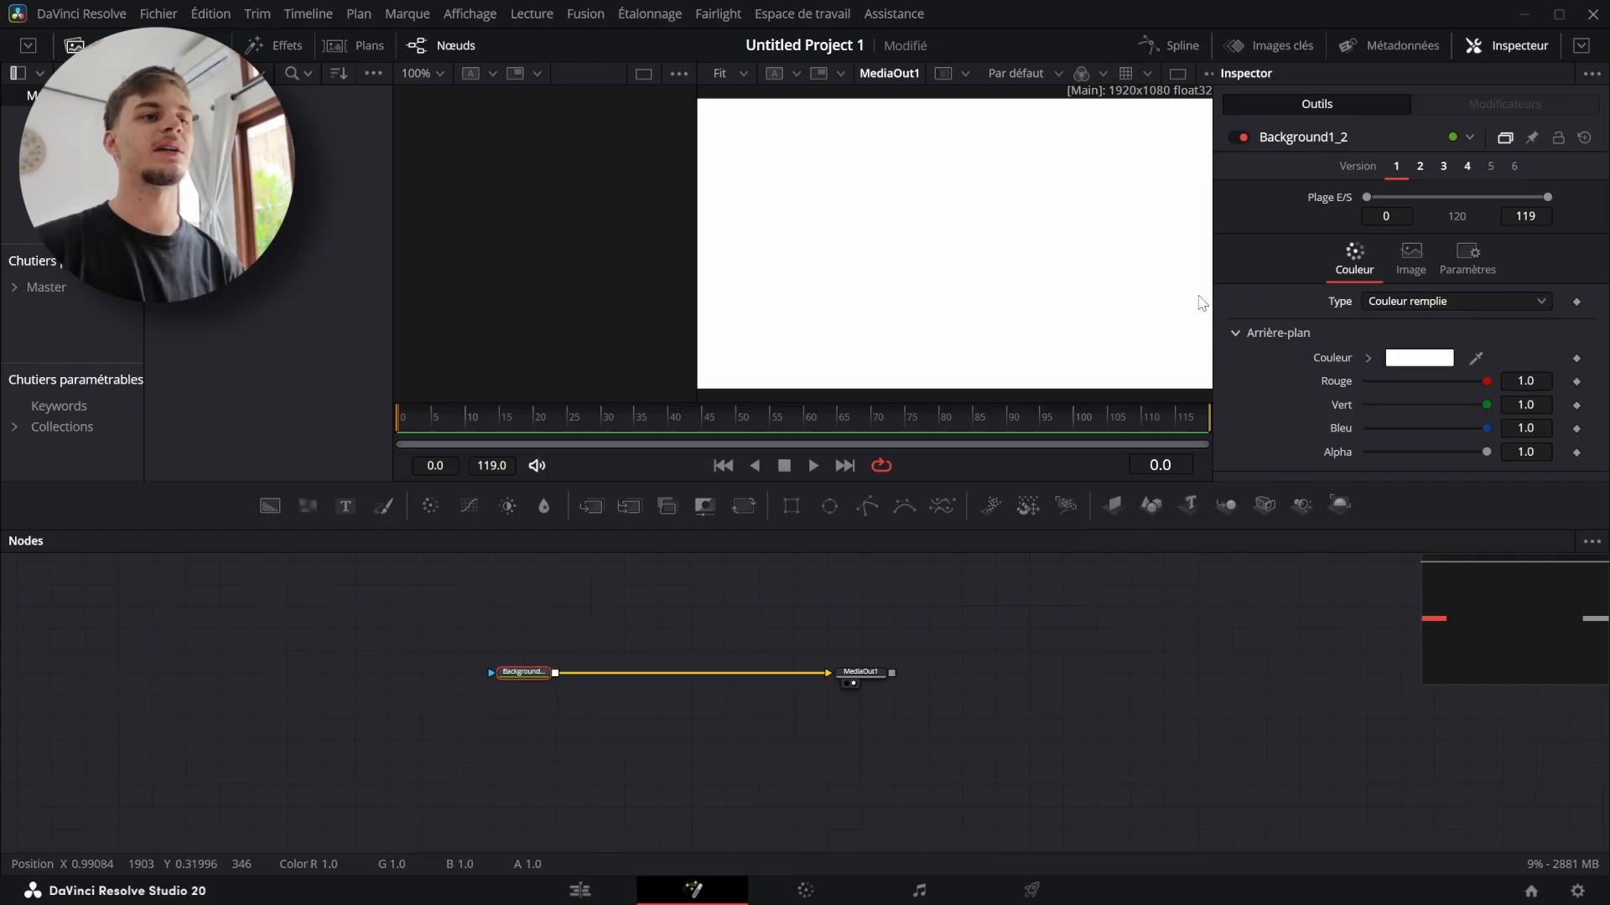
{"action": "left_click", "coordinate": [1425, 304]}
{"action": "left_click", "coordinate": [1409, 415]}
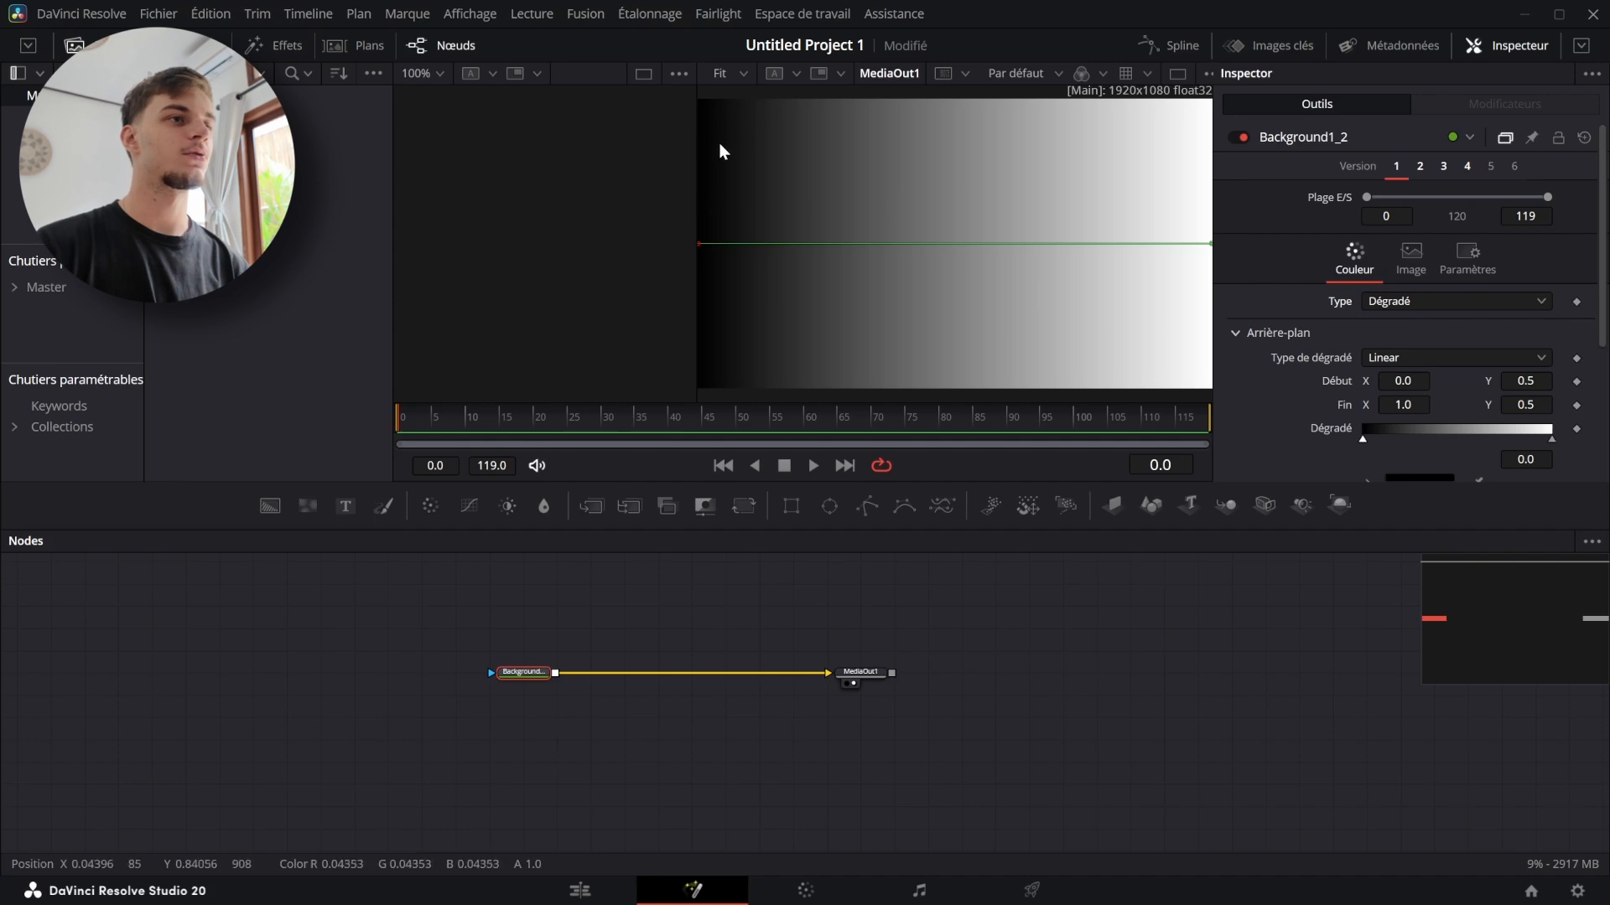
{"action": "scroll", "coordinate": [1369, 230], "scroll_direction": "down", "scroll_amount": 3}
{"action": "left_click", "coordinate": [1420, 271]}
{"action": "left_click", "coordinate": [667, 307]}
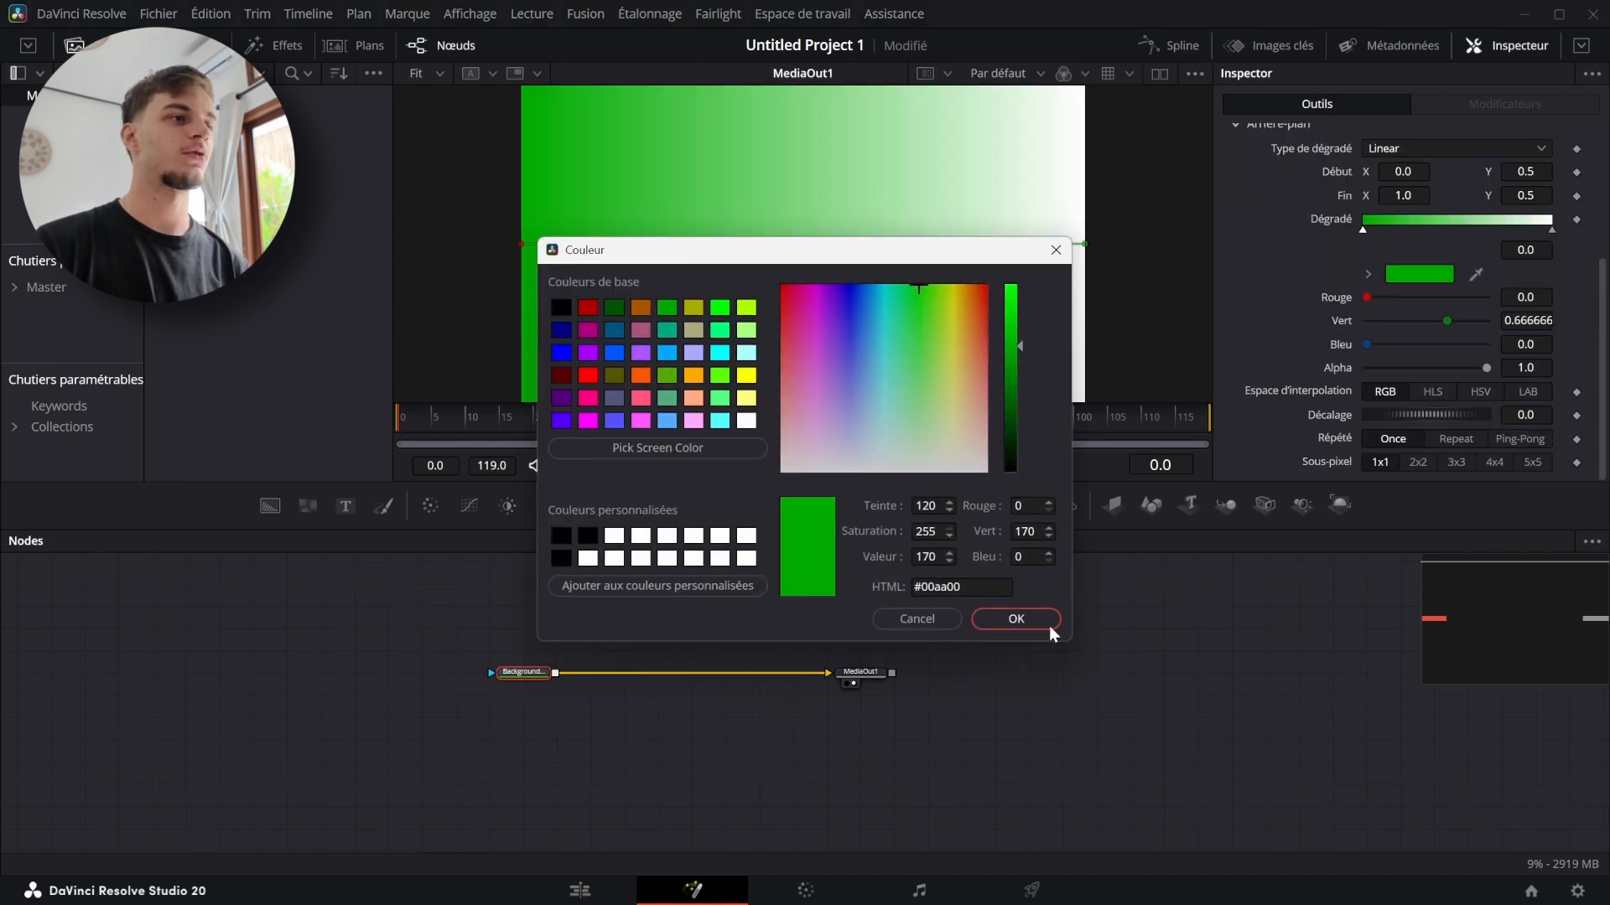
{"action": "left_click", "coordinate": [1015, 620]}
Set the gradient's end colour stop to dark green
{"action": "left_click", "coordinate": [1446, 273]}
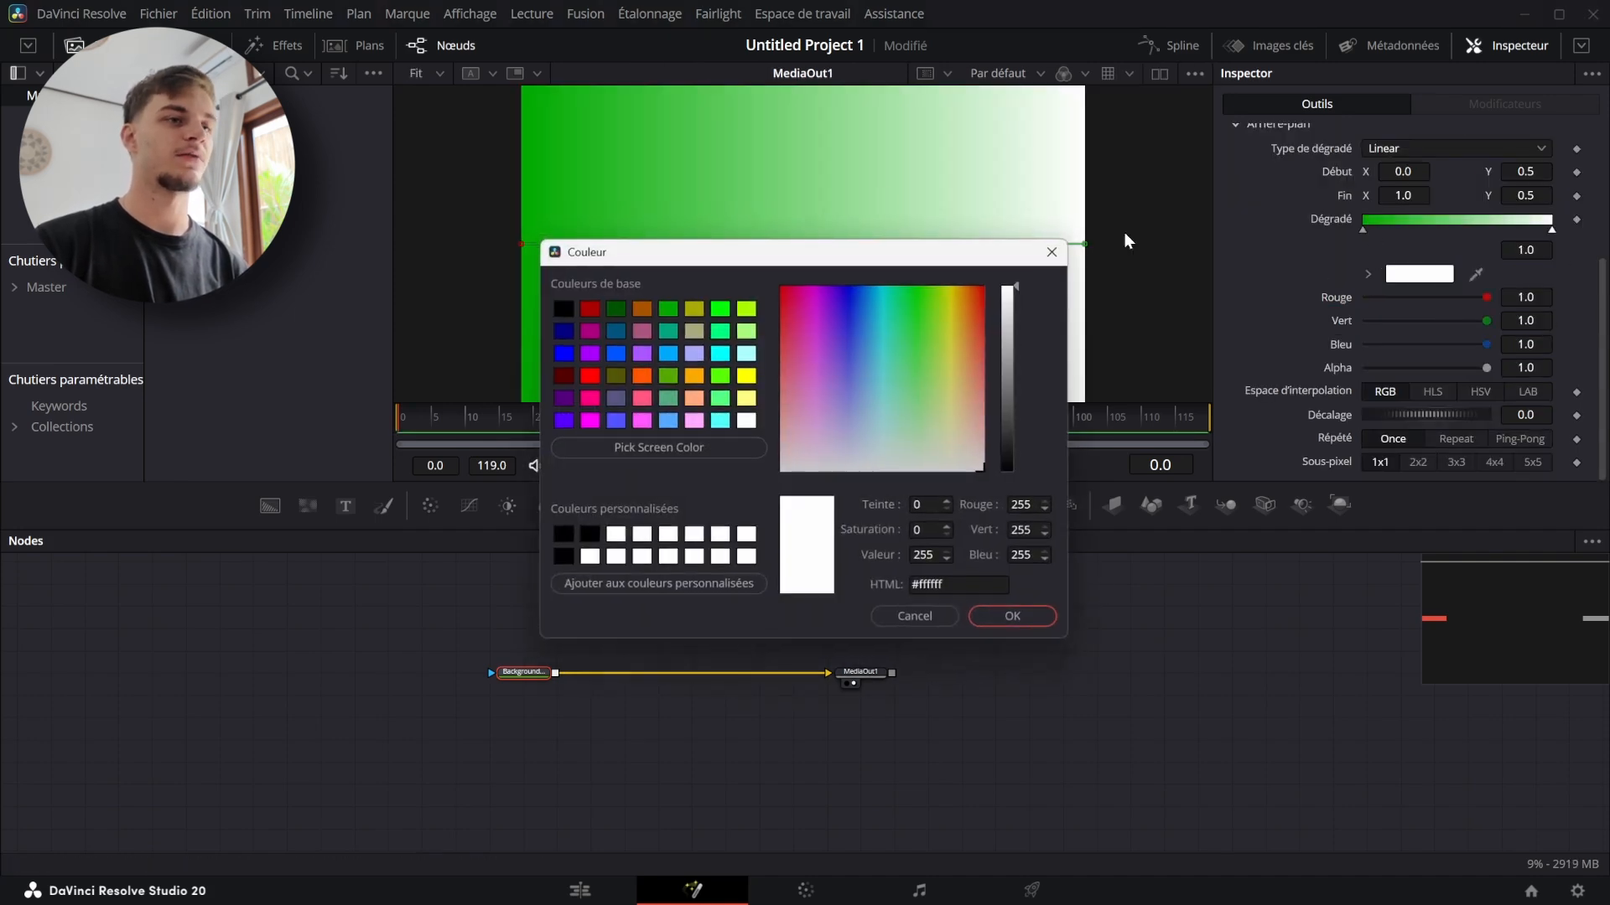
{"action": "left_click", "coordinate": [620, 309]}
{"action": "left_click", "coordinate": [1042, 627]}
Offset the gradient and set its repeat mode to Ping-Pong
{"action": "left_click_drag", "start_coordinate": [1406, 415], "coordinate": [947, 432]}
{"action": "left_click", "coordinate": [1509, 439]}
{"action": "scroll", "coordinate": [1426, 310], "scroll_direction": "up", "scroll_amount": 3}
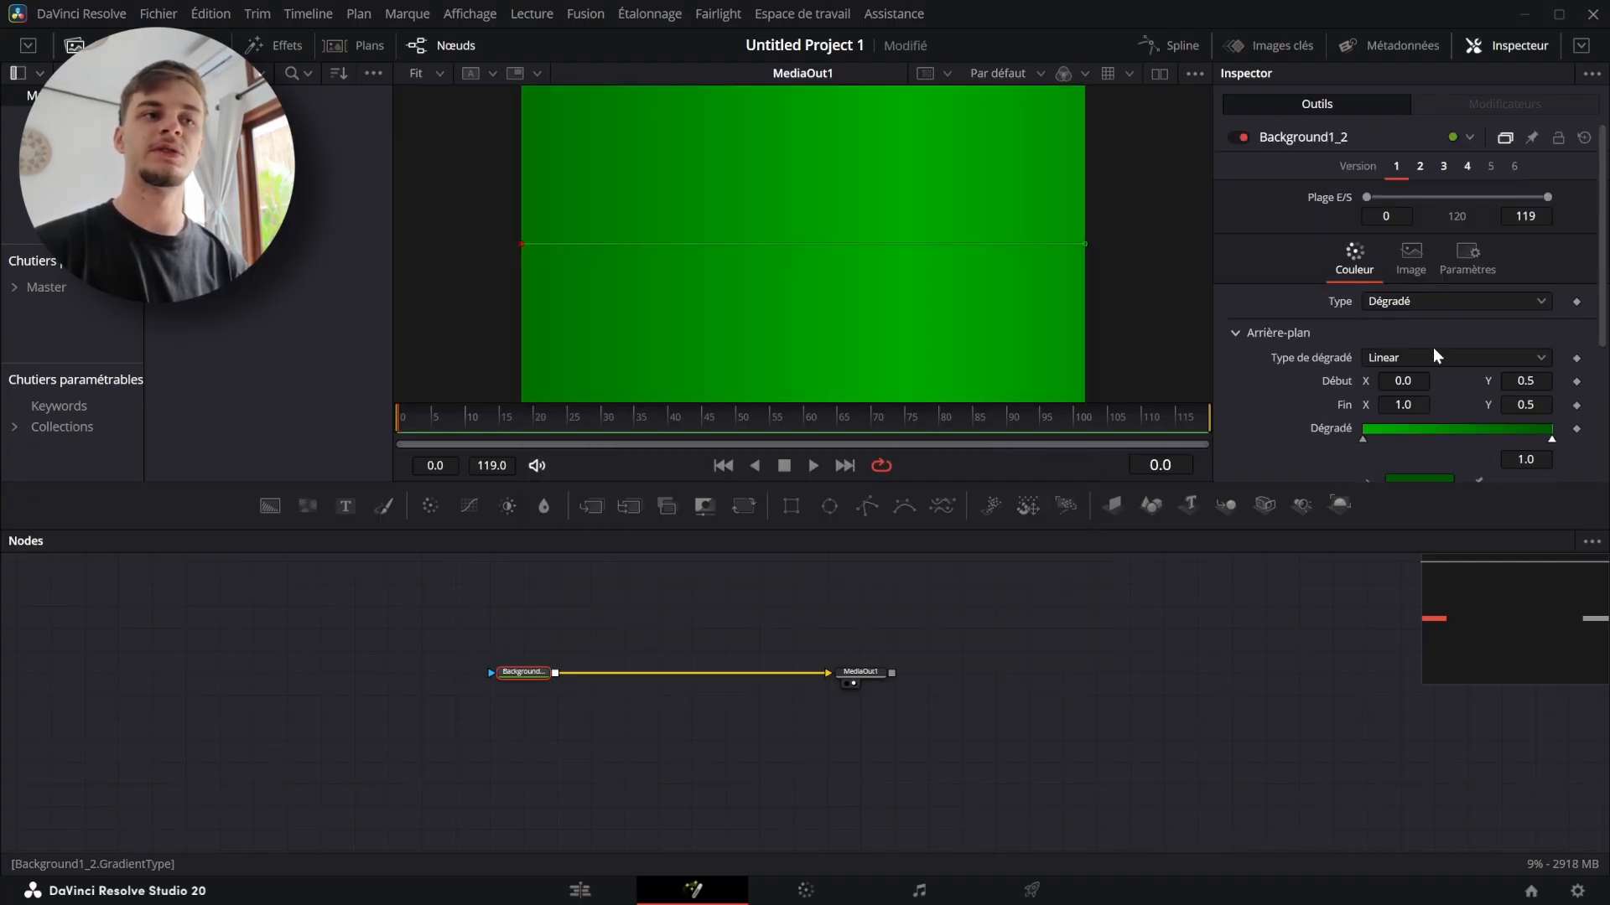
Add a gradient colour stop at about 0.378 and give it a greyish olive colour
{"action": "scroll", "coordinate": [1436, 355], "scroll_direction": "down", "scroll_amount": 3}
{"action": "left_click", "coordinate": [1433, 326]}
{"action": "left_click", "coordinate": [1438, 370]}
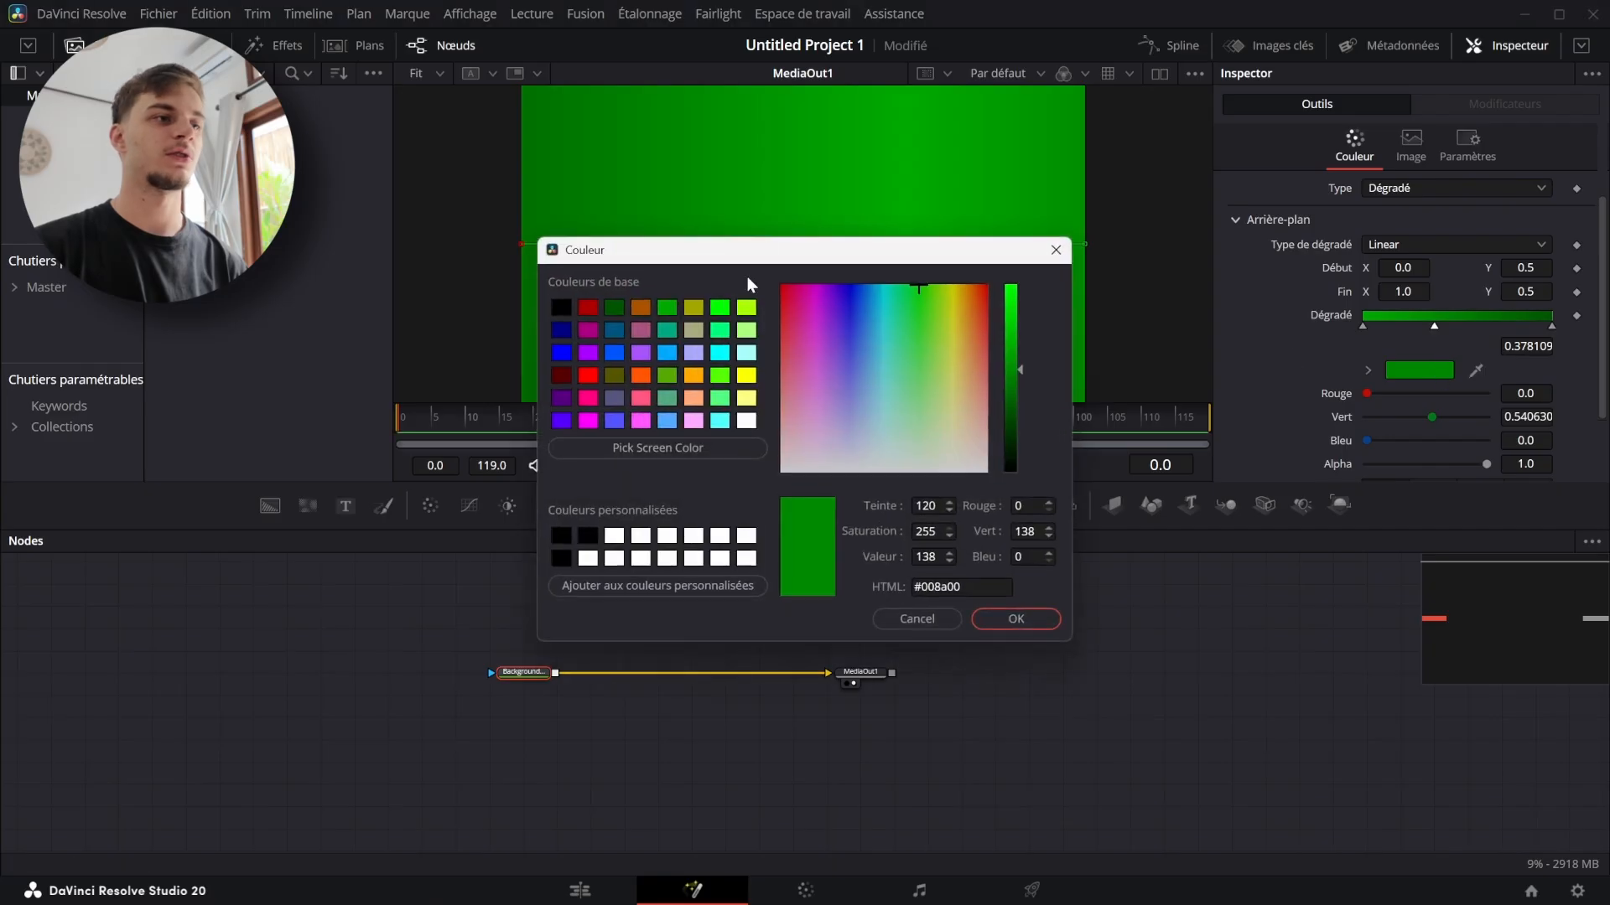
{"action": "left_click", "coordinate": [693, 329]}
{"action": "left_click", "coordinate": [1016, 619]}
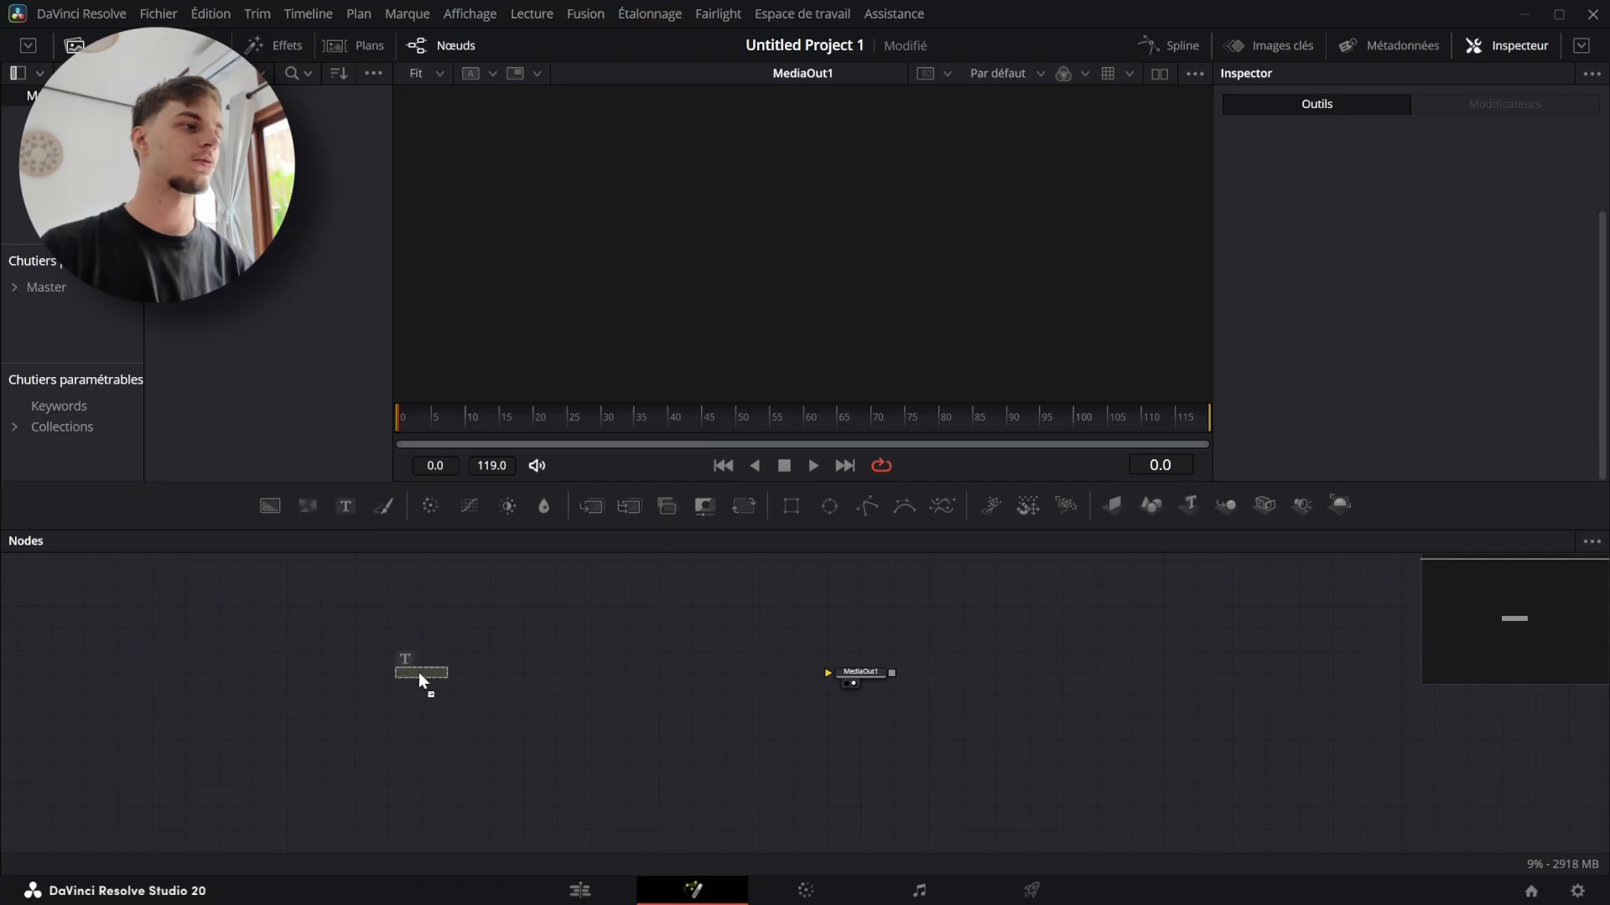
Add a Text+ node to the node graph and connect it to MediaOut
{"action": "left_click_drag", "start_coordinate": [411, 656], "coordinate": [423, 671]}
{"action": "key", "text": "shift+space"}
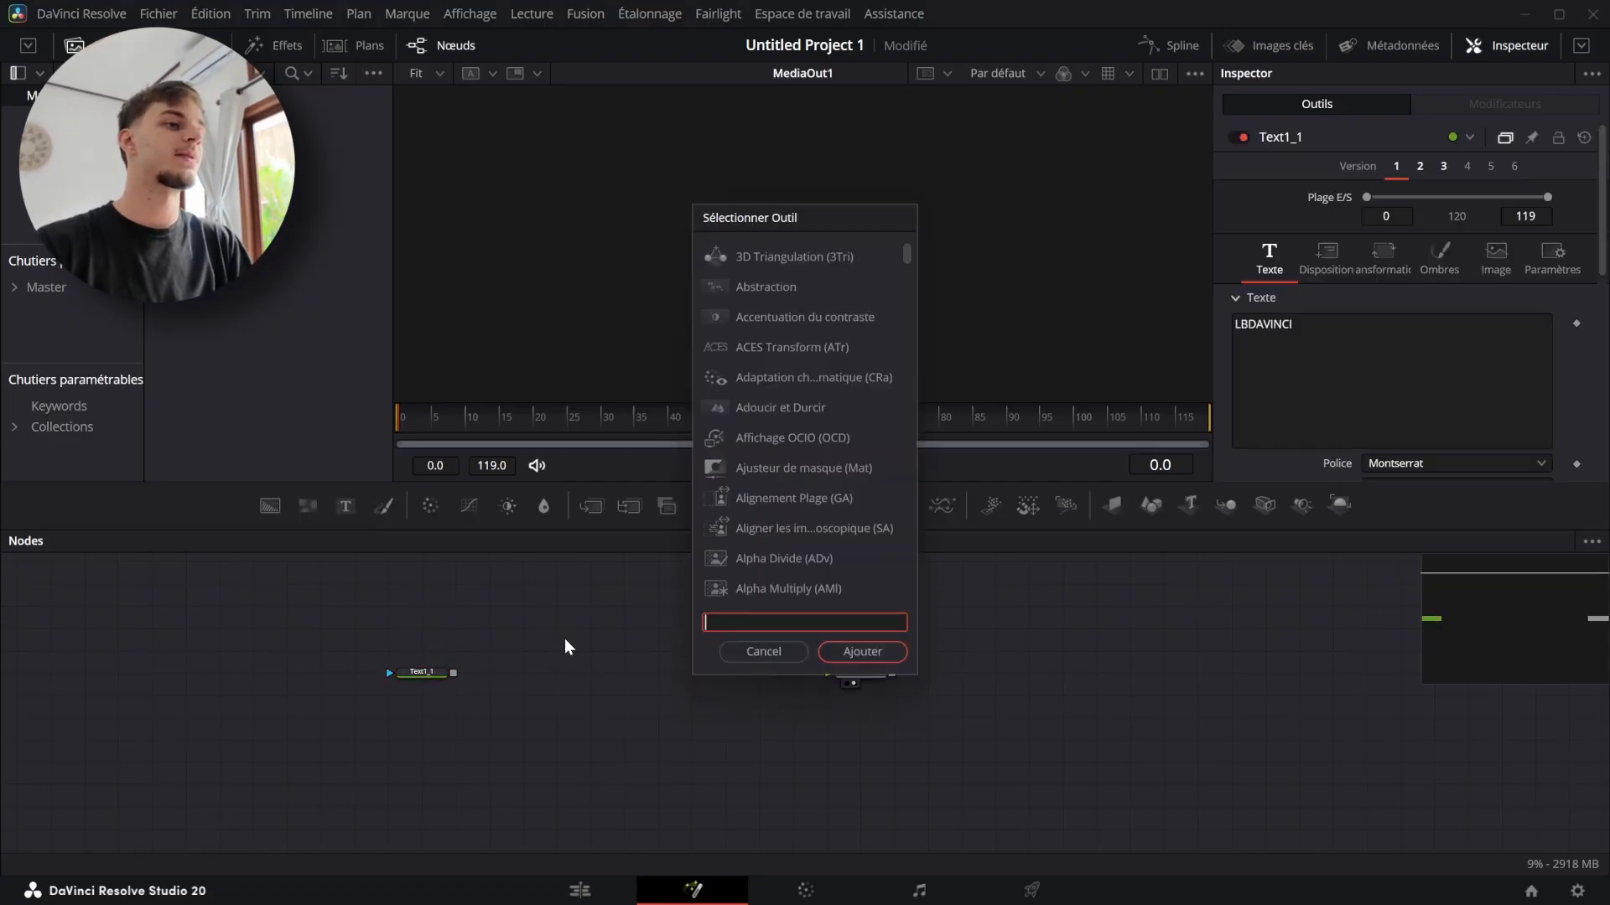
{"action": "left_click", "coordinate": [788, 657]}
{"action": "left_click_drag", "start_coordinate": [852, 673], "coordinate": [852, 673]}
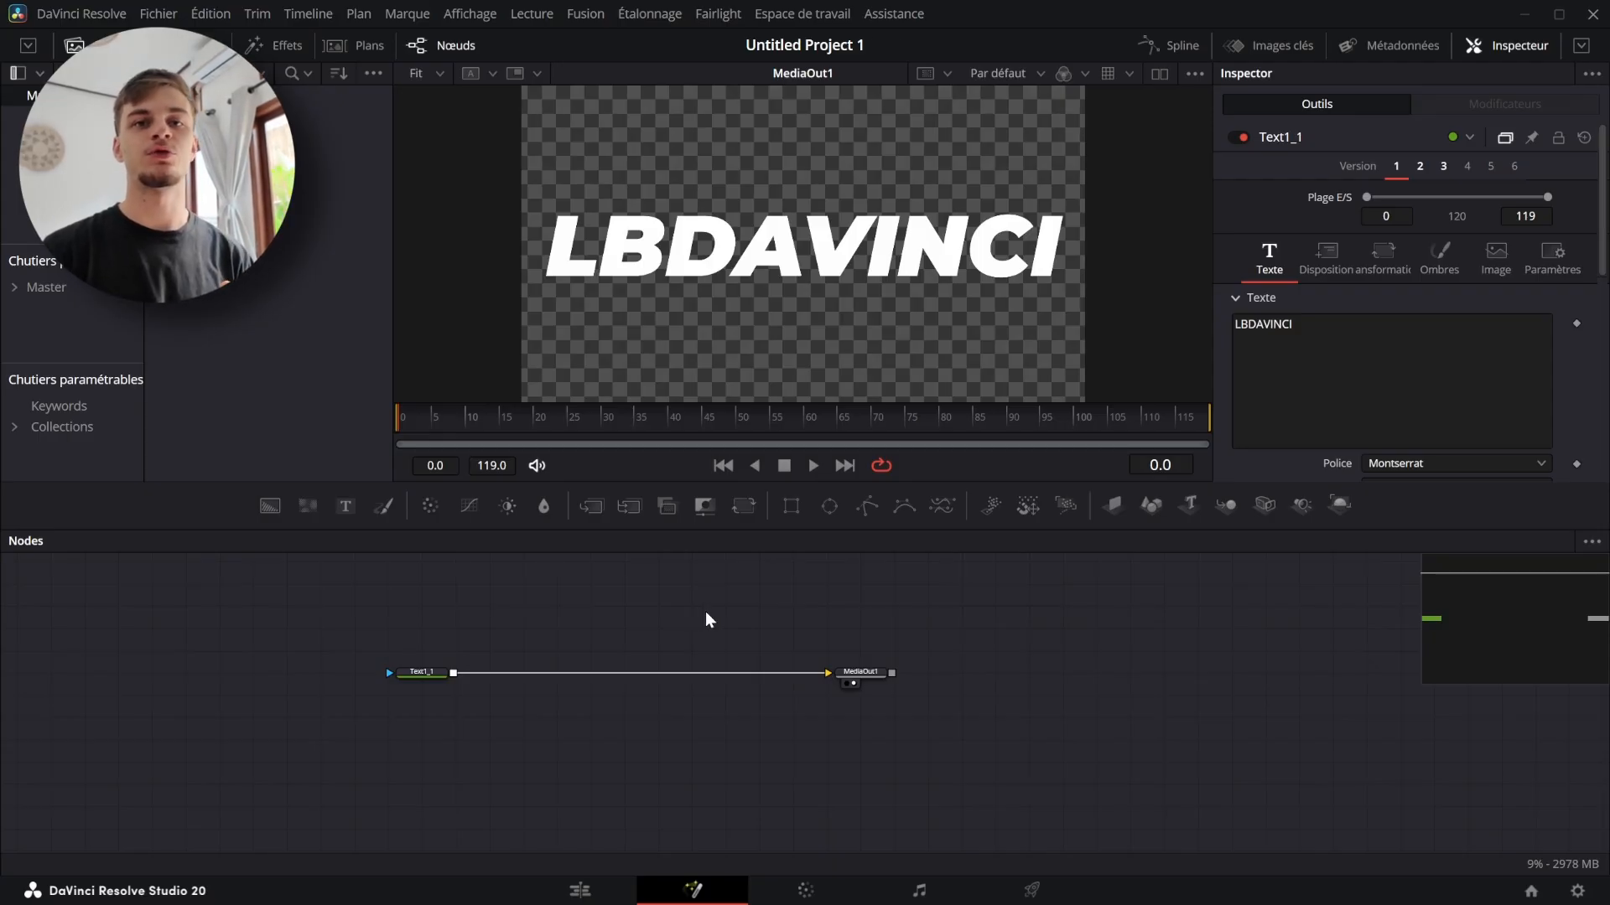
Examine the text node's text, layout, transform, shading, image and general settings
{"action": "scroll", "coordinate": [1423, 244], "scroll_direction": "down", "scroll_amount": 2}
{"action": "scroll", "coordinate": [1416, 241], "scroll_direction": "up", "scroll_amount": 2}
{"action": "left_click", "coordinate": [1391, 256]}
{"action": "left_click", "coordinate": [1446, 258]}
{"action": "left_click", "coordinate": [1502, 258]}
{"action": "left_click", "coordinate": [1552, 255]}
{"action": "left_click", "coordinate": [1440, 256]}
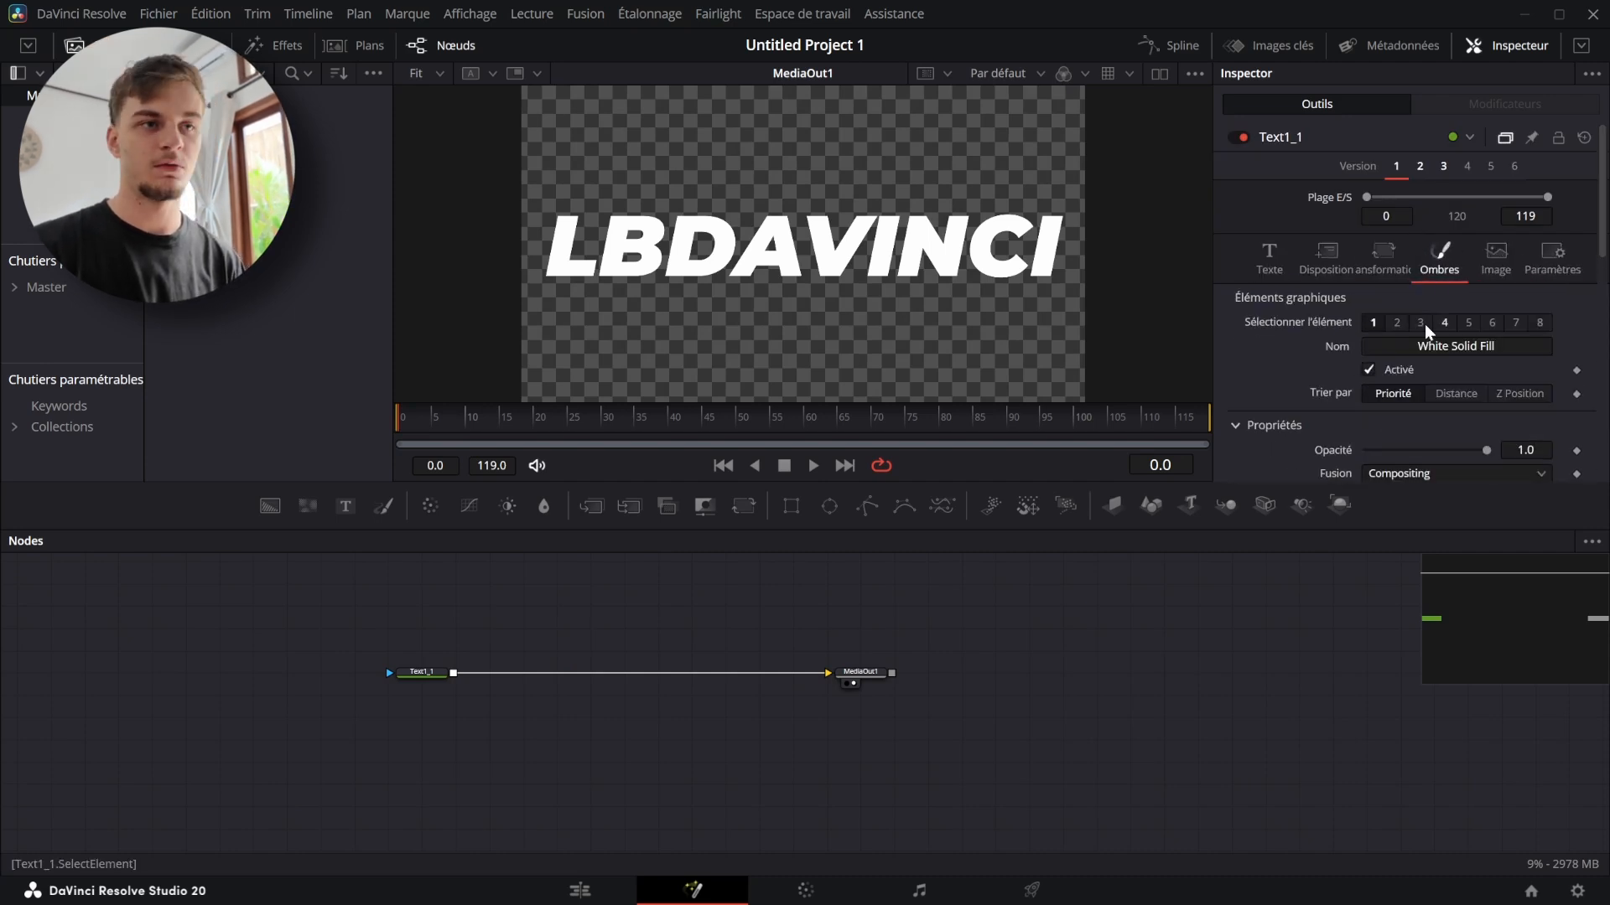
{"action": "left_click", "coordinate": [1312, 256]}
{"action": "left_click", "coordinate": [1268, 256]}
{"action": "scroll", "coordinate": [1358, 332], "scroll_direction": "down", "scroll_amount": 2}
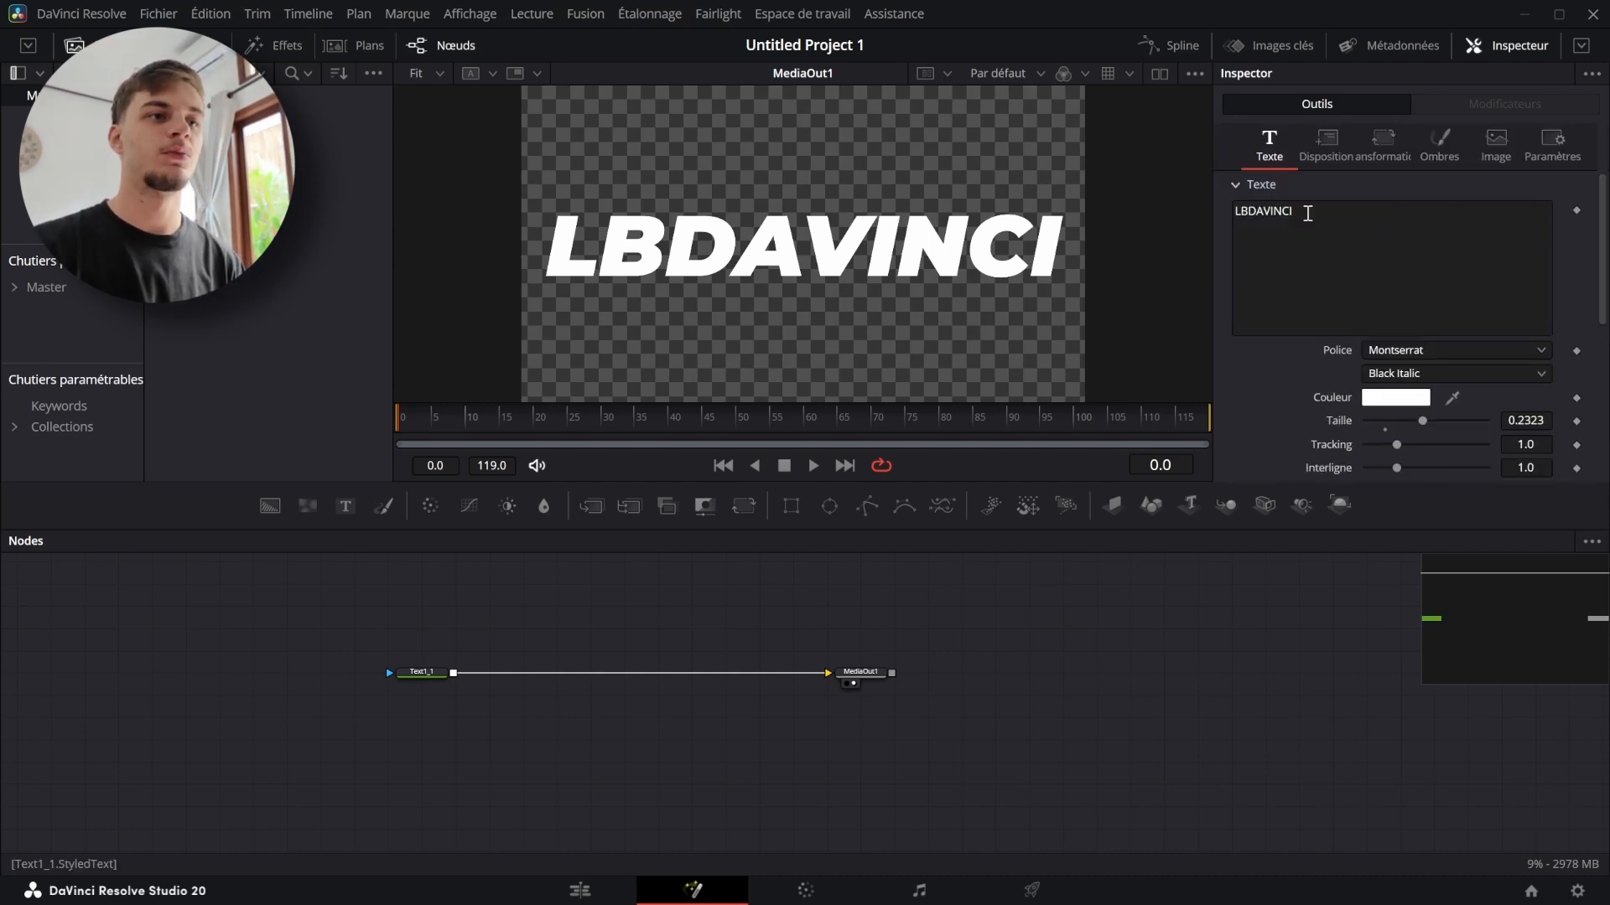
Try a modifier on the text node's content and open the modifier's settings
{"action": "right_click", "coordinate": [1433, 266]}
{"action": "left_click", "coordinate": [1509, 379]}
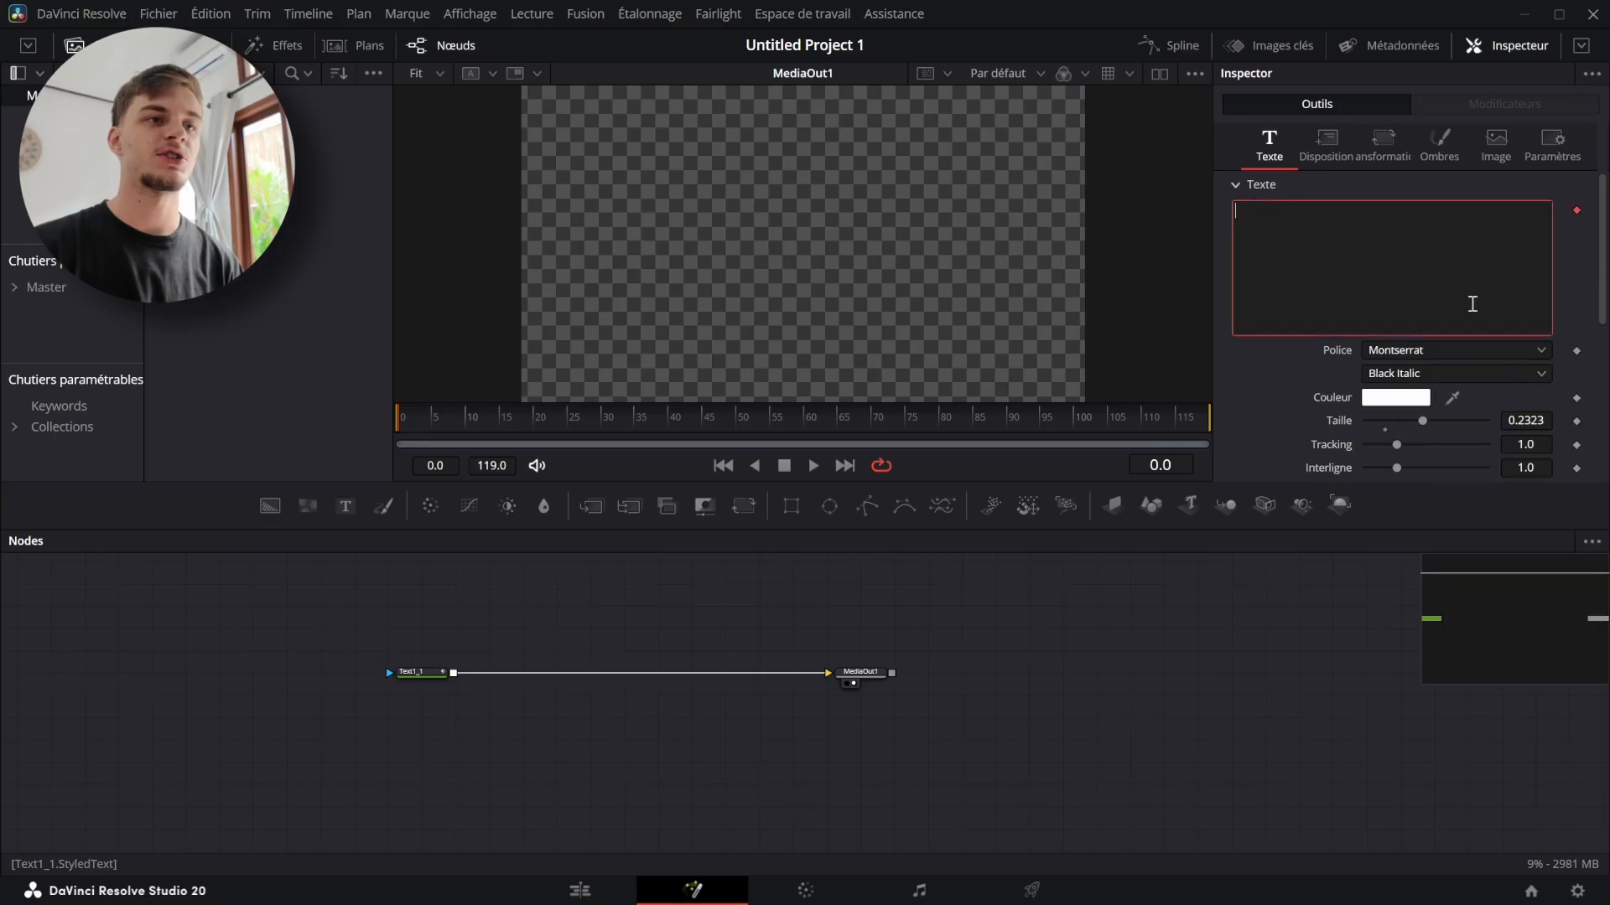
{"action": "left_click", "coordinate": [1496, 105]}
{"action": "left_click", "coordinate": [1357, 174]}
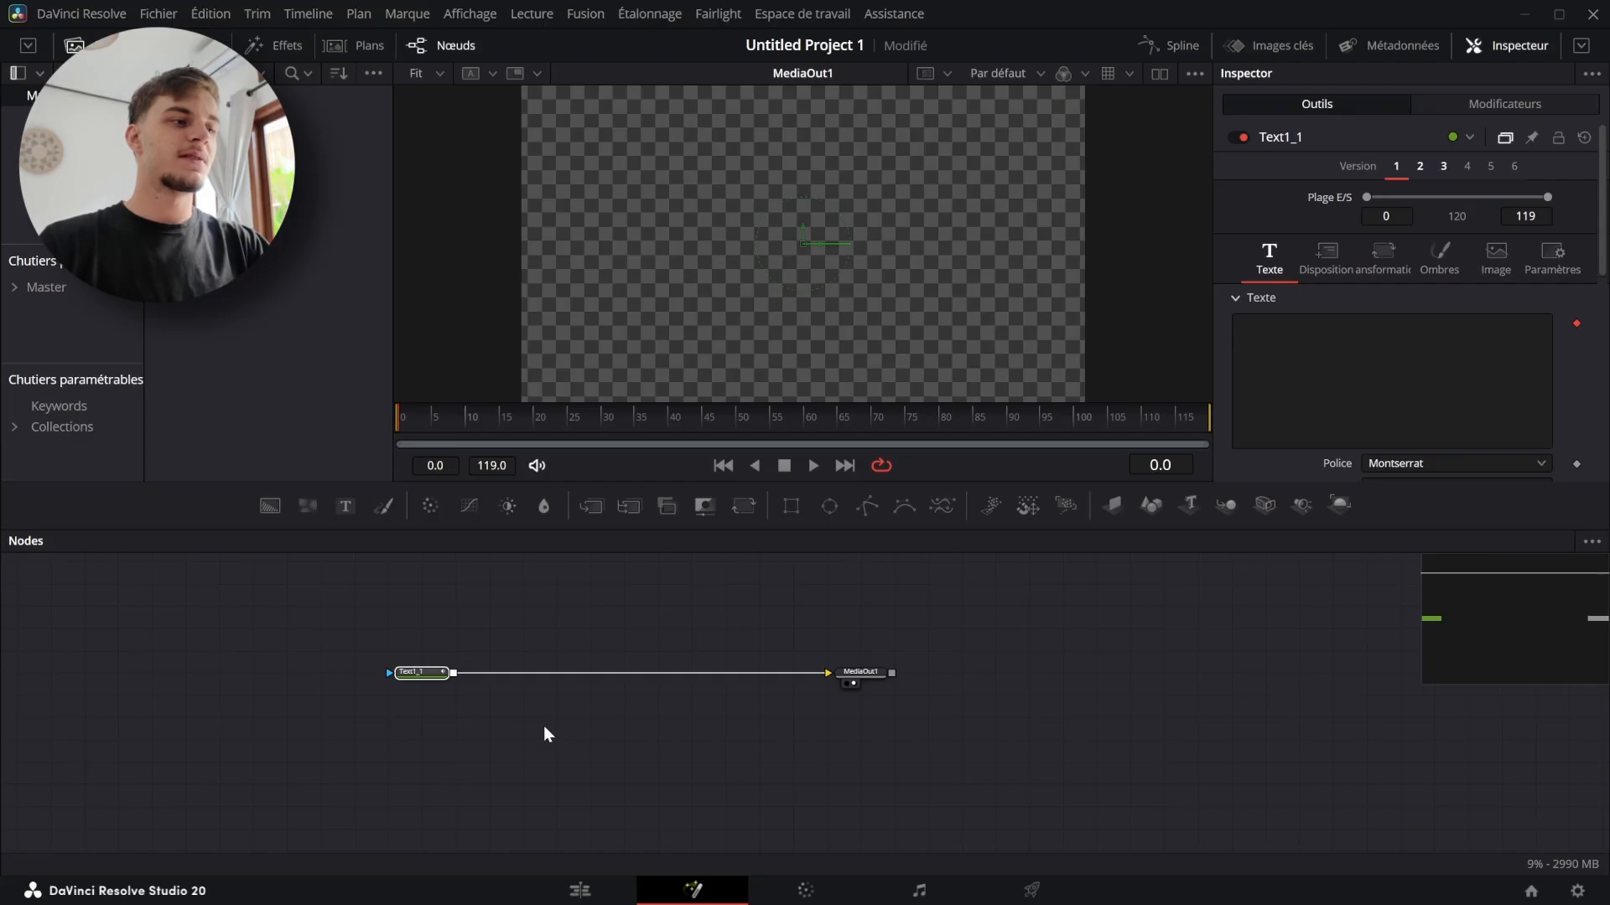
Replace the modified text node with a fresh Text+ node connected to MediaOut
{"action": "key", "text": "Delete"}
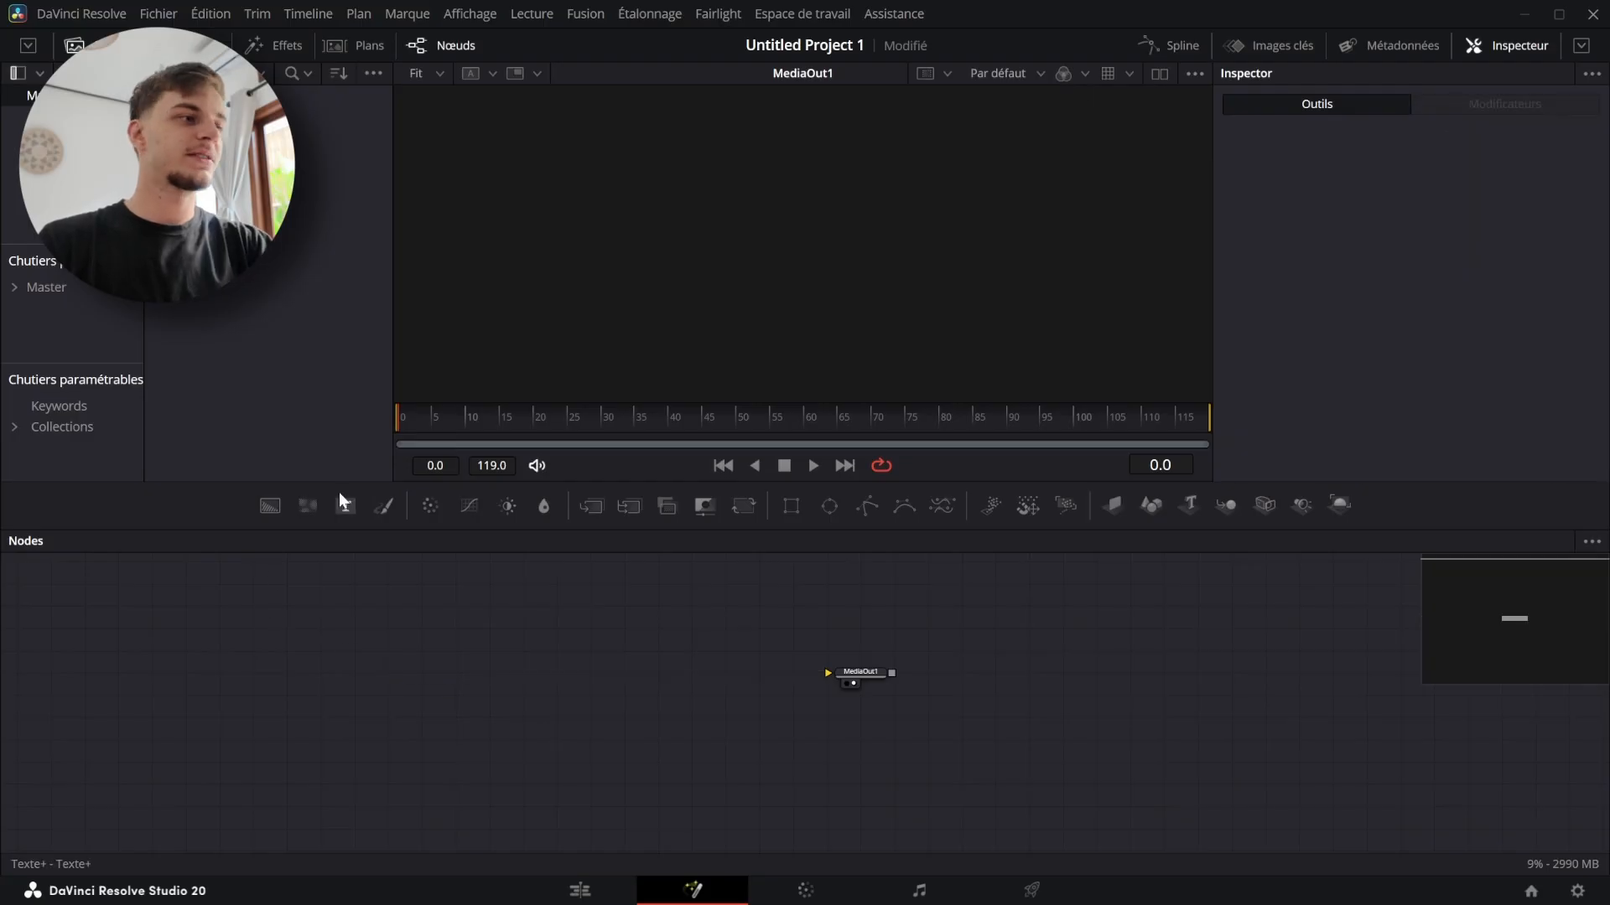
{"action": "left_click_drag", "start_coordinate": [568, 669], "coordinate": [616, 695]}
{"action": "left_click_drag", "start_coordinate": [836, 679], "coordinate": [832, 675]}
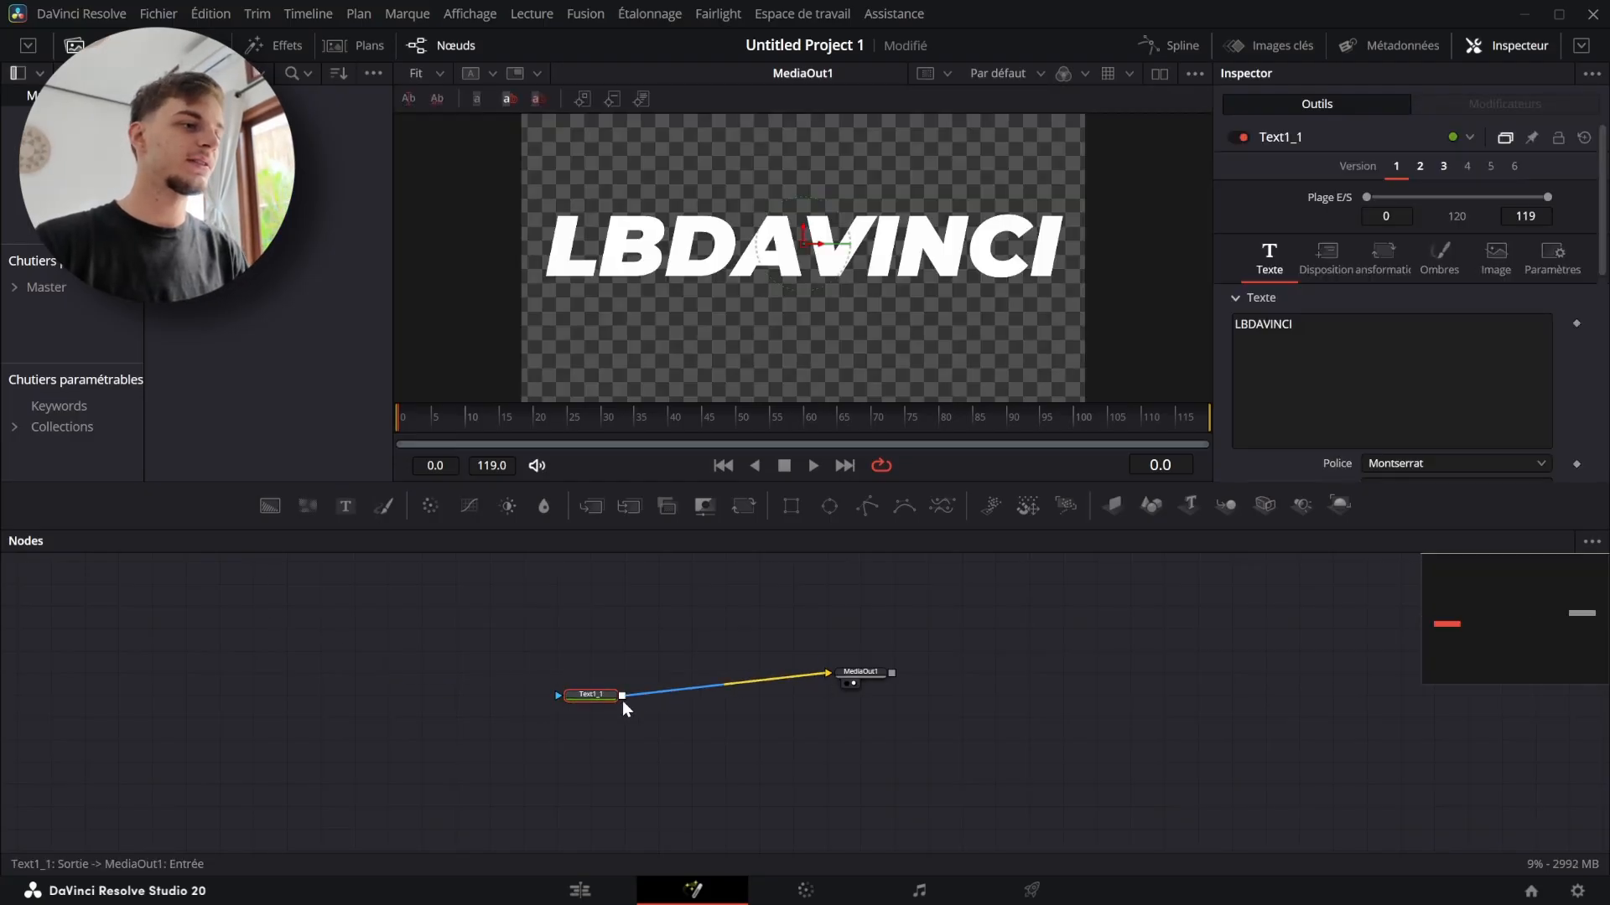
Change the text to "hduhdfuz" and set its font to MingLiU-ExtB
{"action": "key", "text": "ctrl+a"}
{"action": "type", "text": "hduhdfuz"}
{"action": "scroll", "coordinate": [1470, 313], "scroll_direction": "down", "scroll_amount": 3}
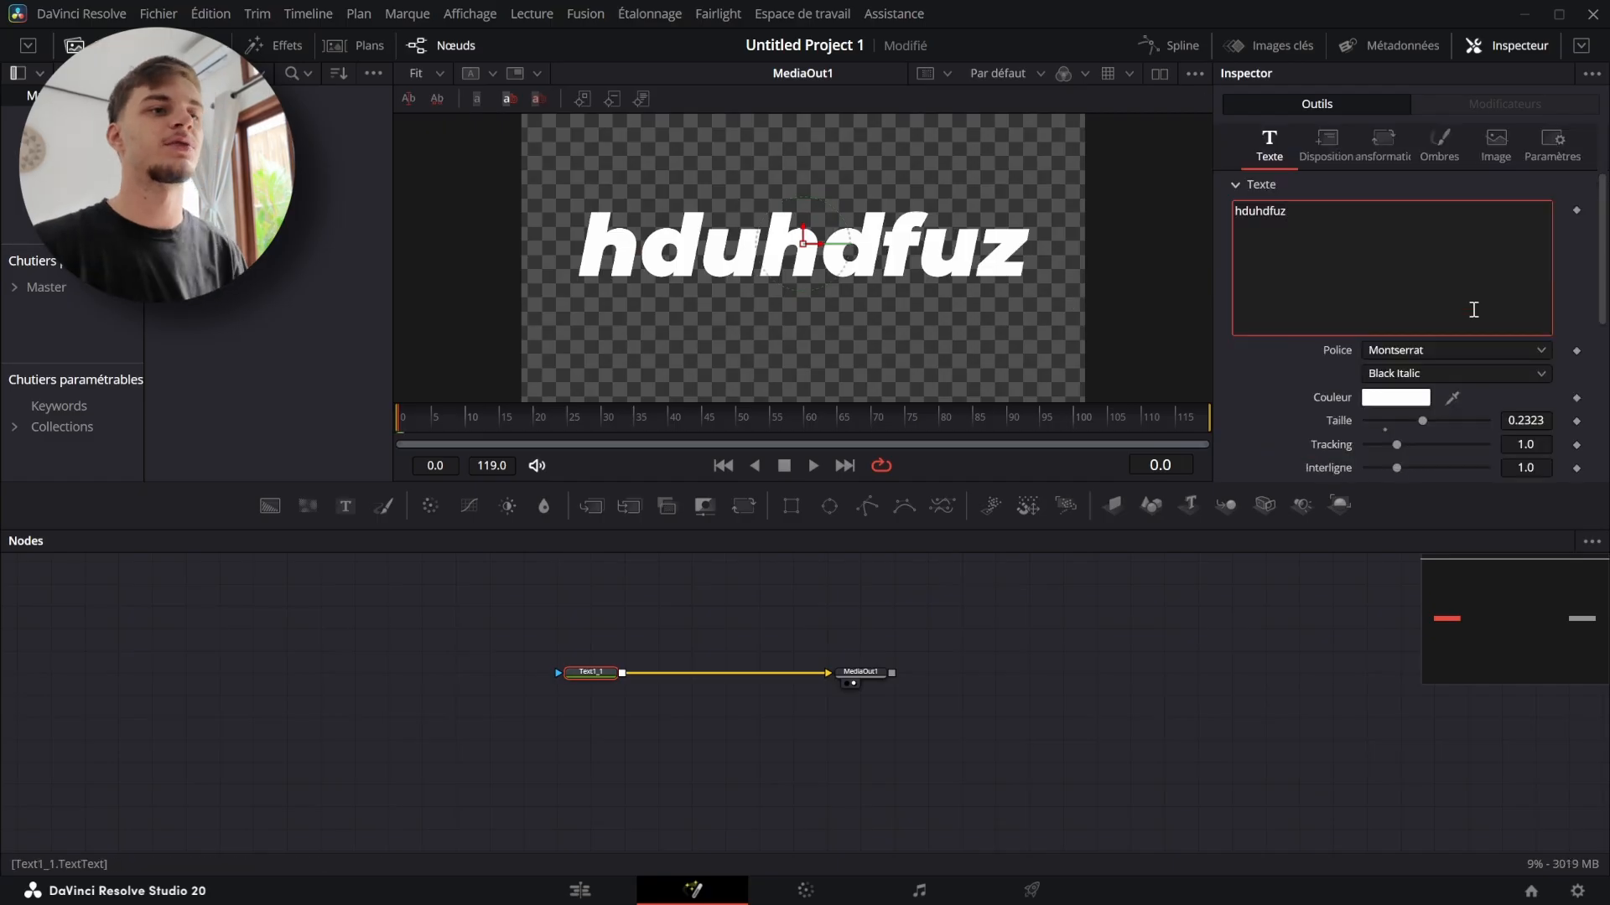
{"action": "left_click", "coordinate": [1444, 350]}
{"action": "left_click", "coordinate": [1408, 656]}
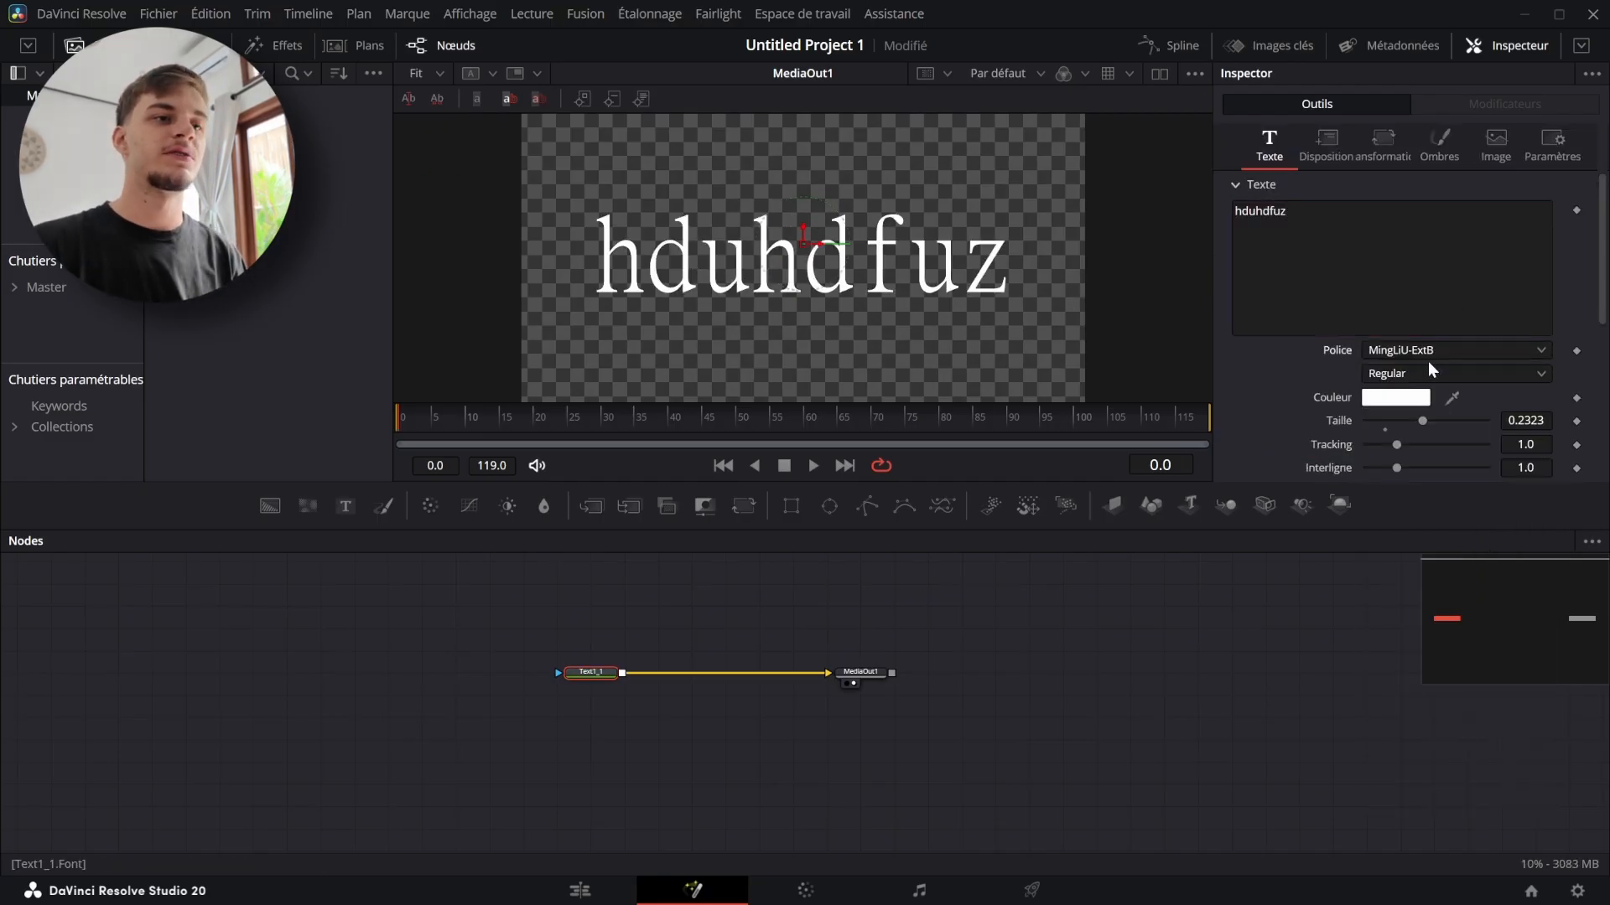
Slightly increase the size of the text
{"action": "scroll", "coordinate": [1418, 379], "scroll_direction": "down", "scroll_amount": 3}
{"action": "left_click_drag", "start_coordinate": [1420, 306], "coordinate": [1422, 300]}
{"action": "right_click", "coordinate": [1077, 461]}
{"action": "left_click", "coordinate": [1084, 475]}
{"action": "scroll", "coordinate": [1444, 446], "scroll_direction": "up", "scroll_amount": 6}
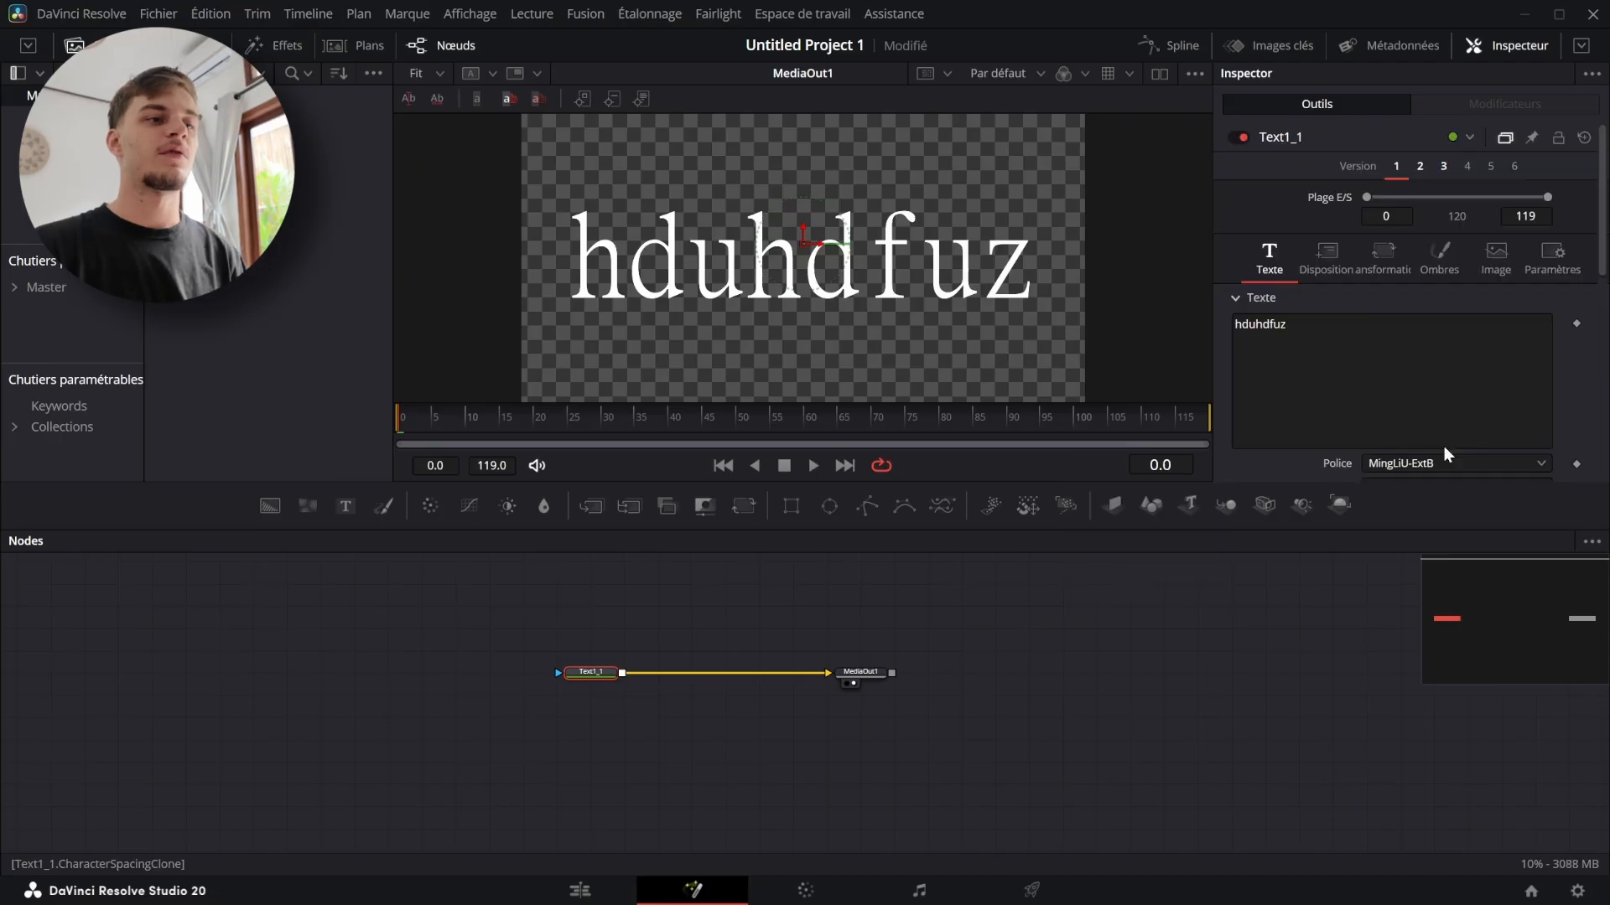
Enable shading element 3, Black Shadow, on the text node
{"action": "left_click", "coordinate": [1423, 268]}
{"action": "left_click", "coordinate": [1421, 324]}
{"action": "left_click", "coordinate": [1368, 370]}
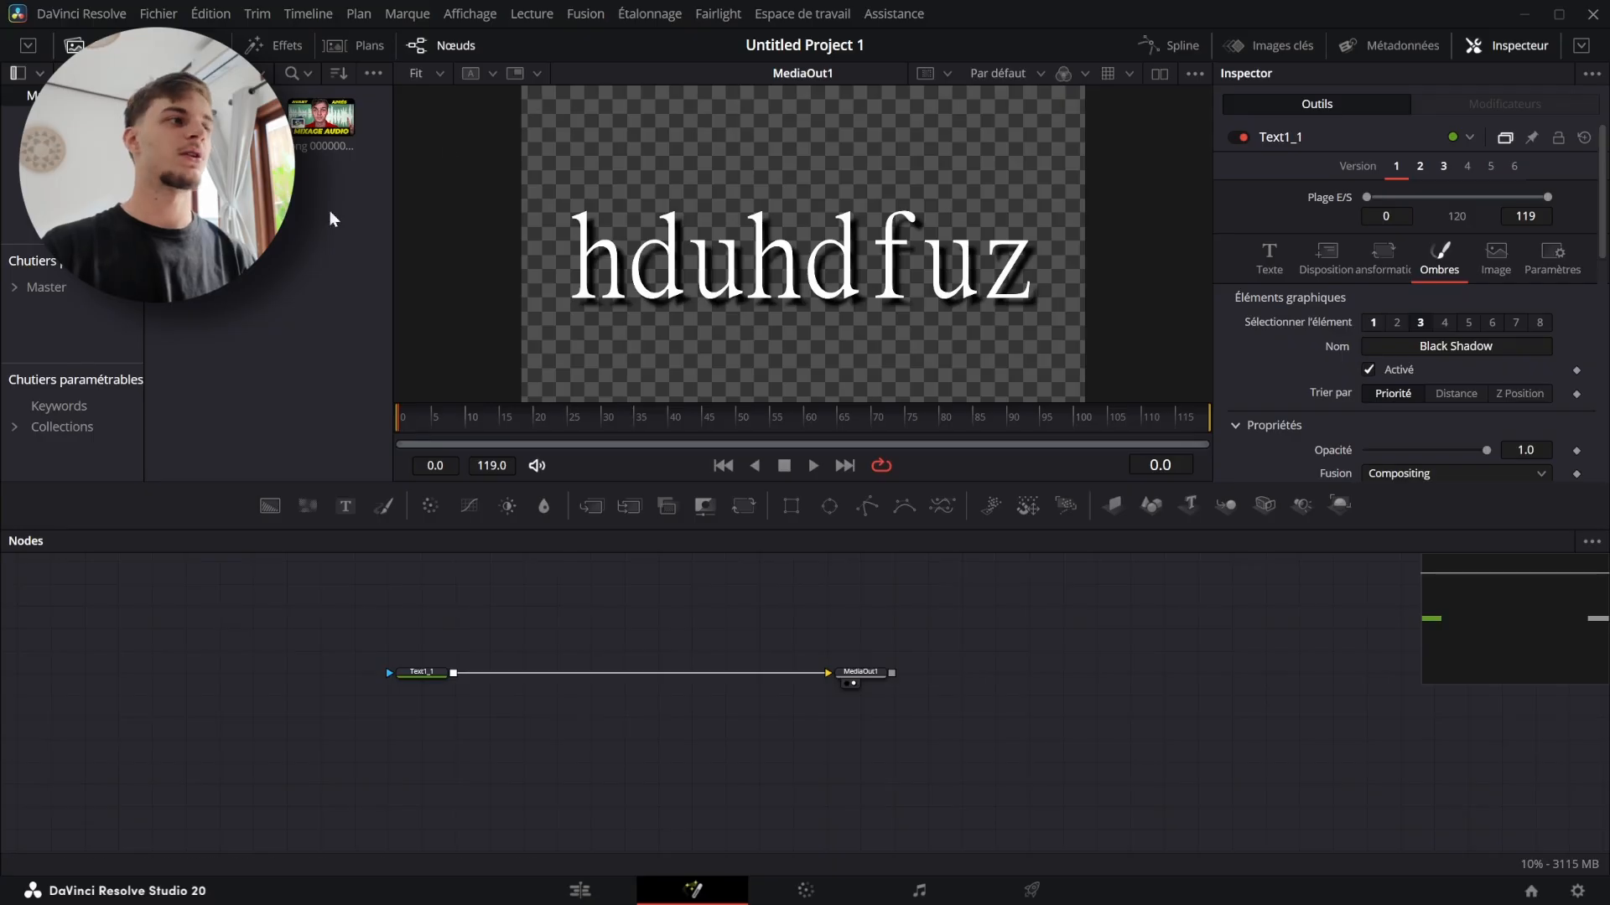
Add the image png 00000000-min.png to the node graph and display its MediaIn node in the viewer
{"action": "left_click_drag", "start_coordinate": [321, 122], "coordinate": [632, 616]}
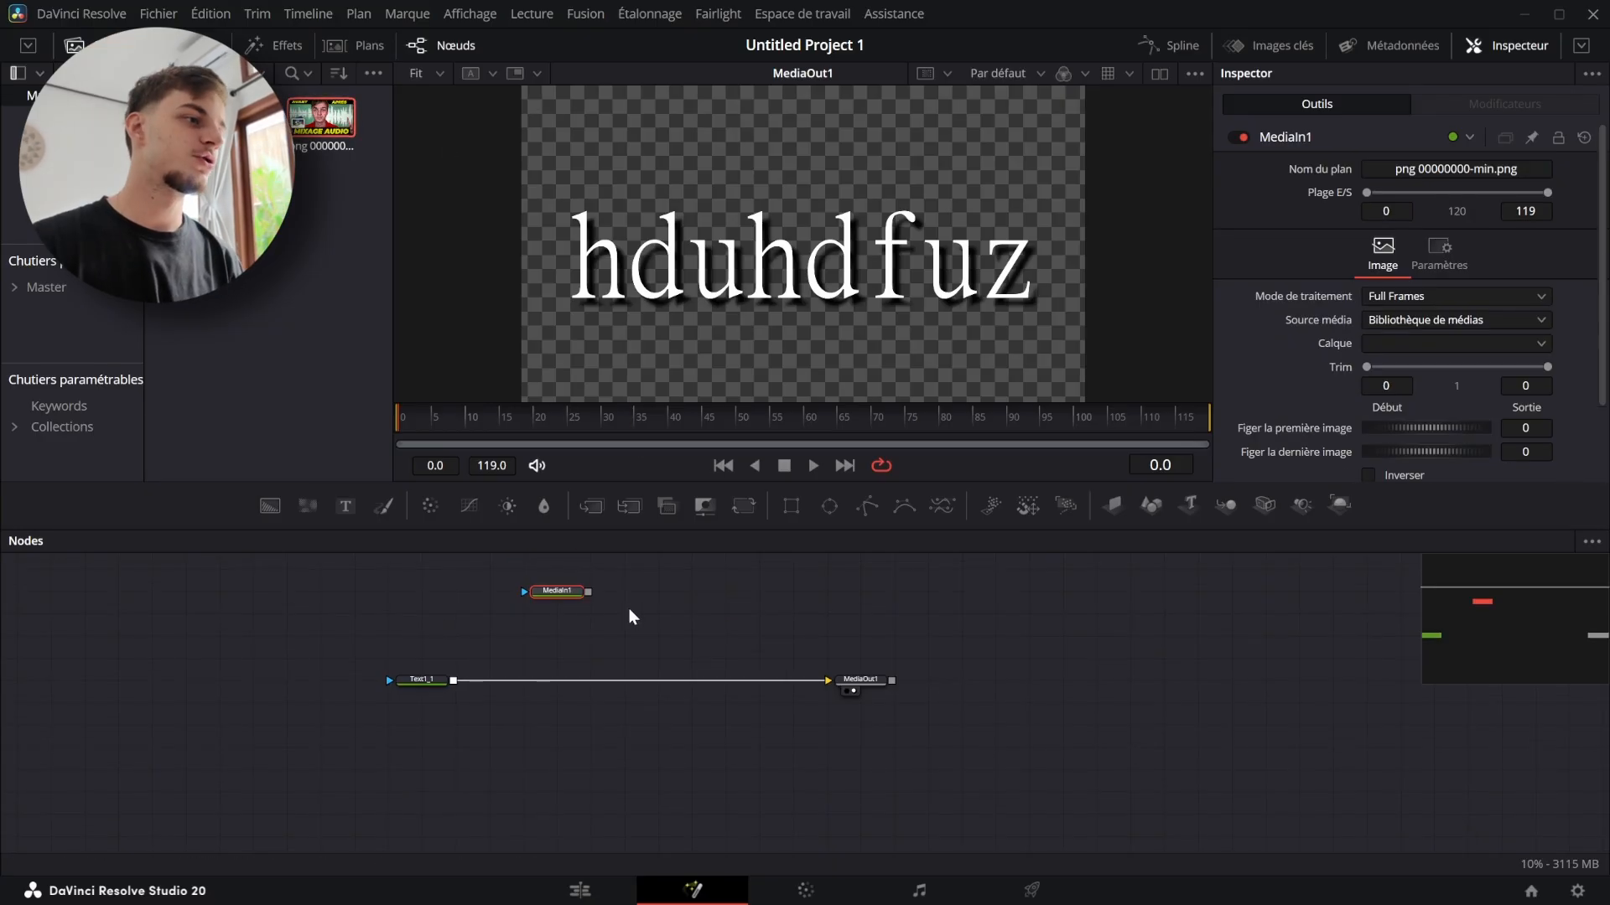
{"action": "key", "text": "1"}
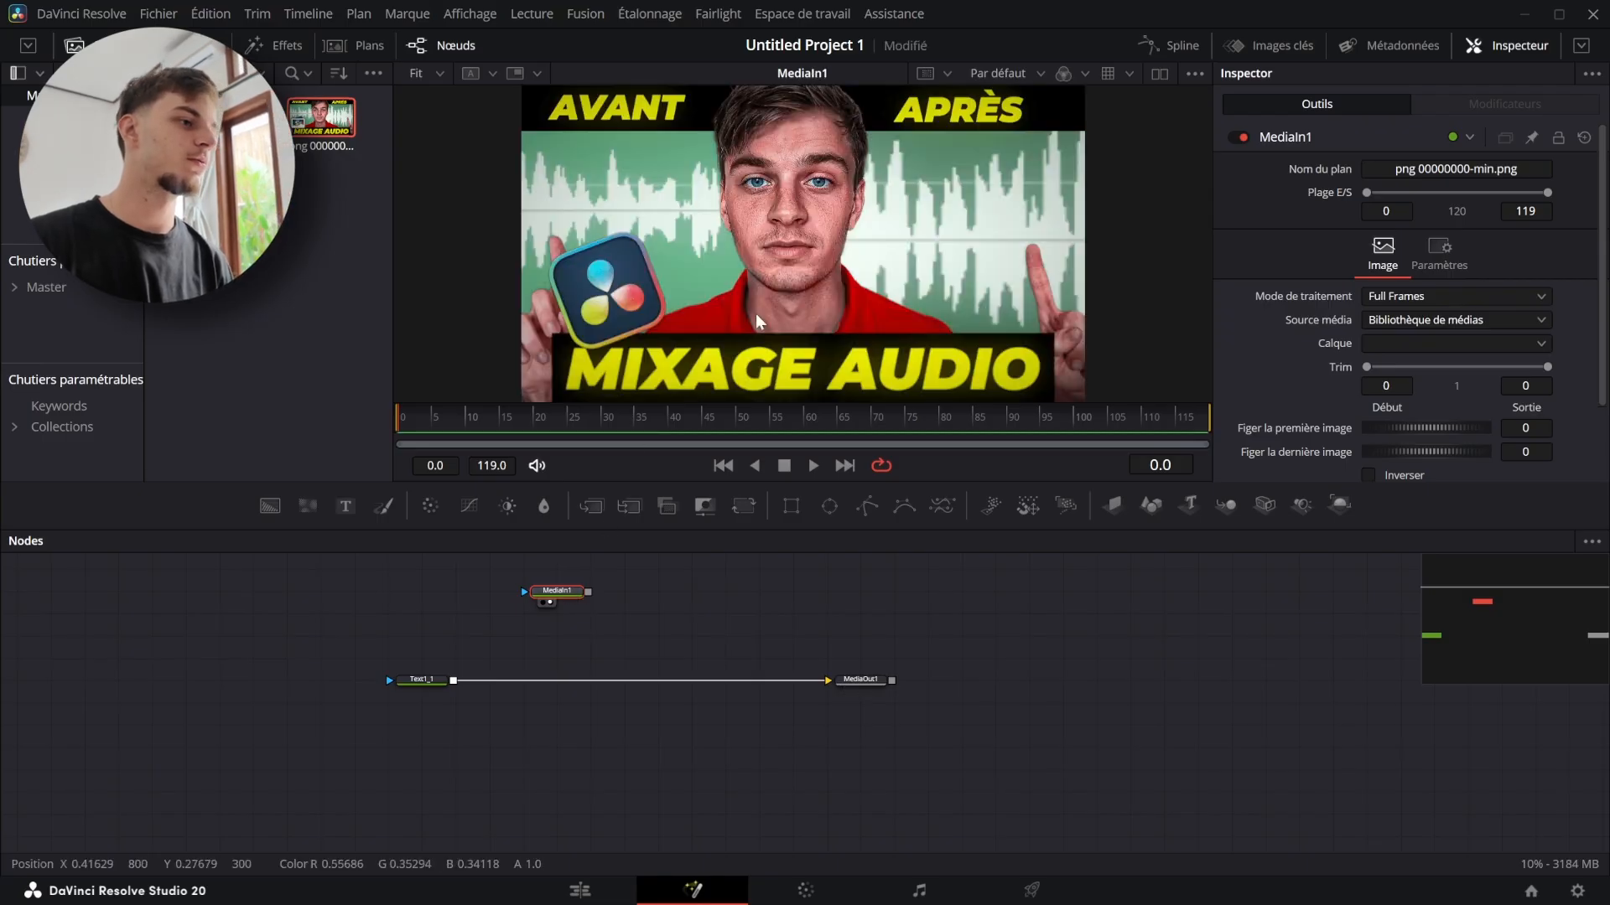
{"action": "left_click_drag", "start_coordinate": [580, 591], "coordinate": [614, 591]}
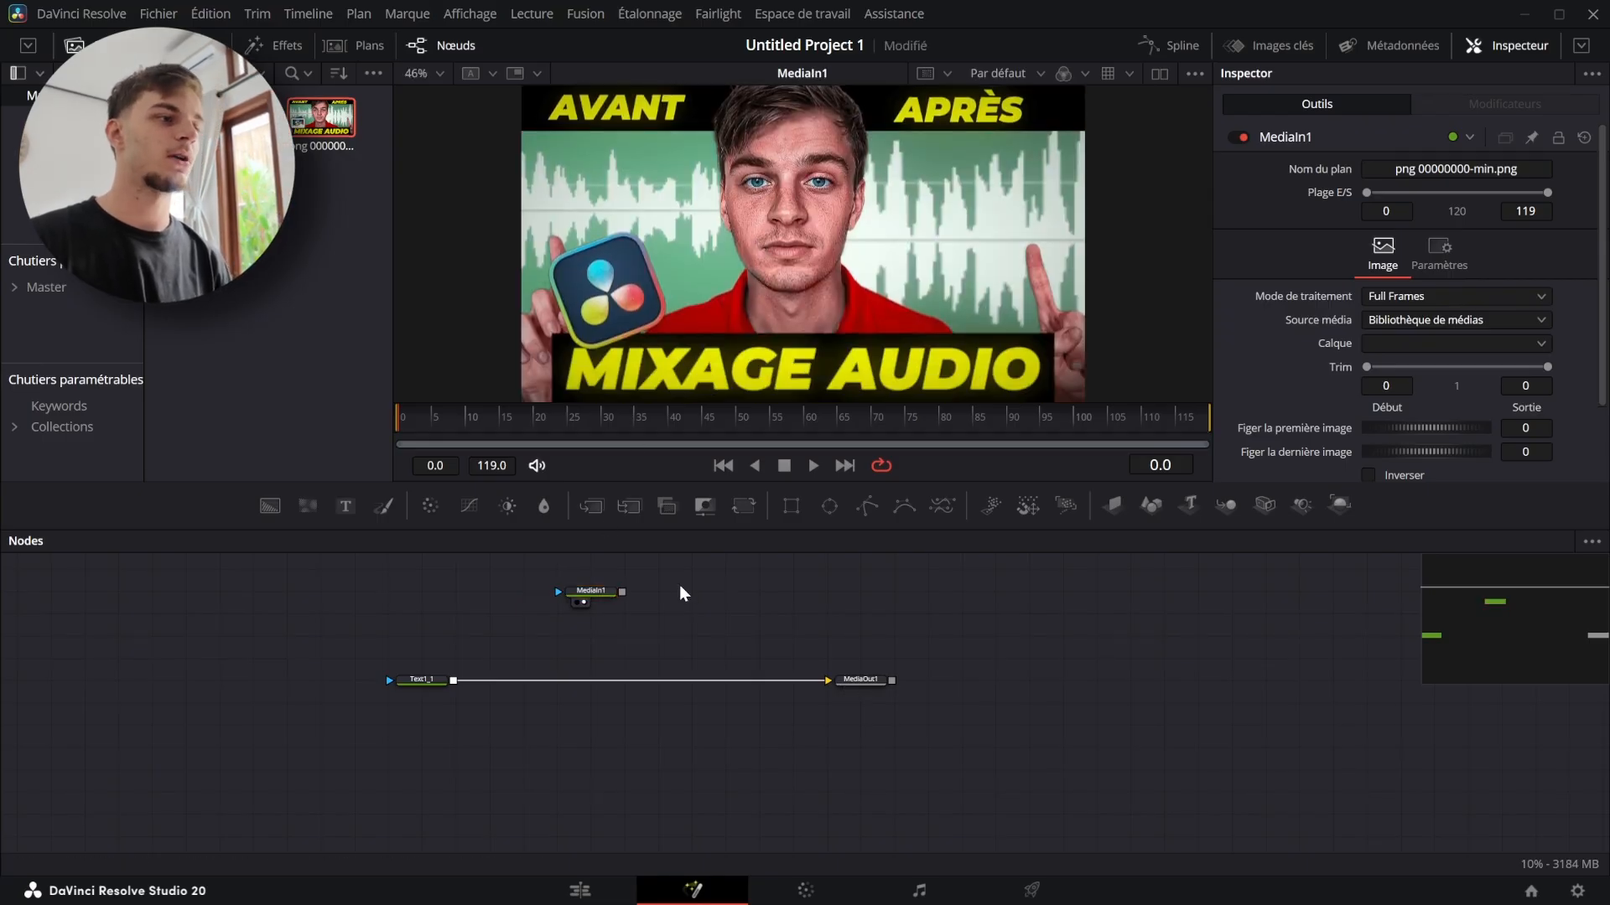
{"action": "left_click", "coordinate": [602, 600]}
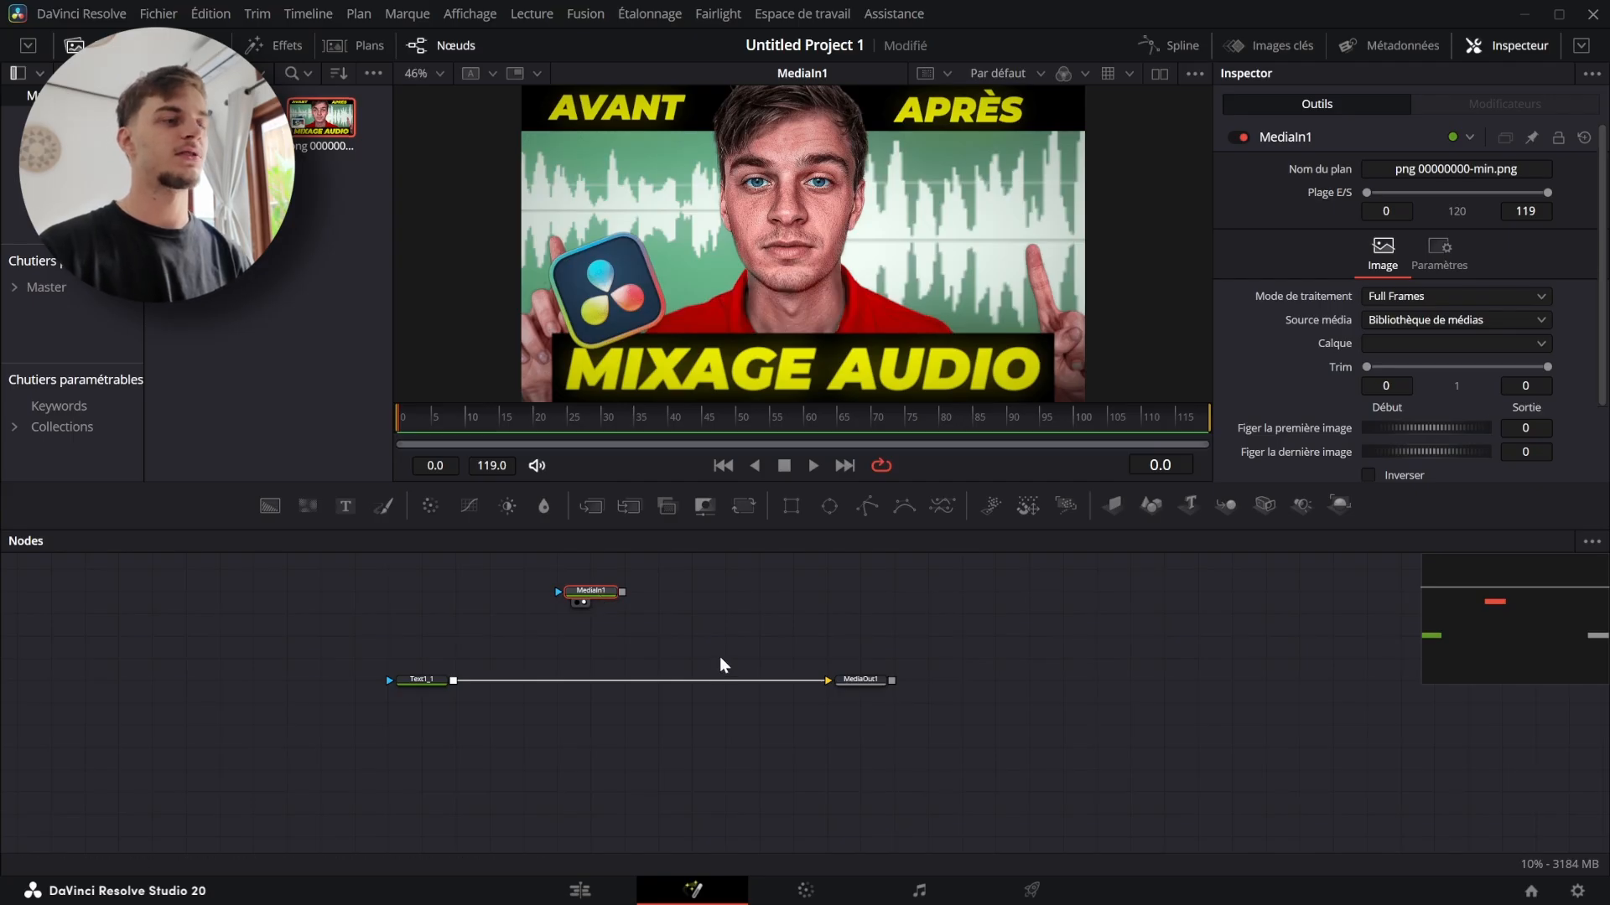
Connect the image's MediaIn node to MediaOut in place of the text node and align it in the row
{"action": "left_click", "coordinate": [519, 658]}
{"action": "left_click_drag", "start_coordinate": [547, 623], "coordinate": [836, 683]}
{"action": "left_click_drag", "start_coordinate": [458, 668], "coordinate": [560, 690]}
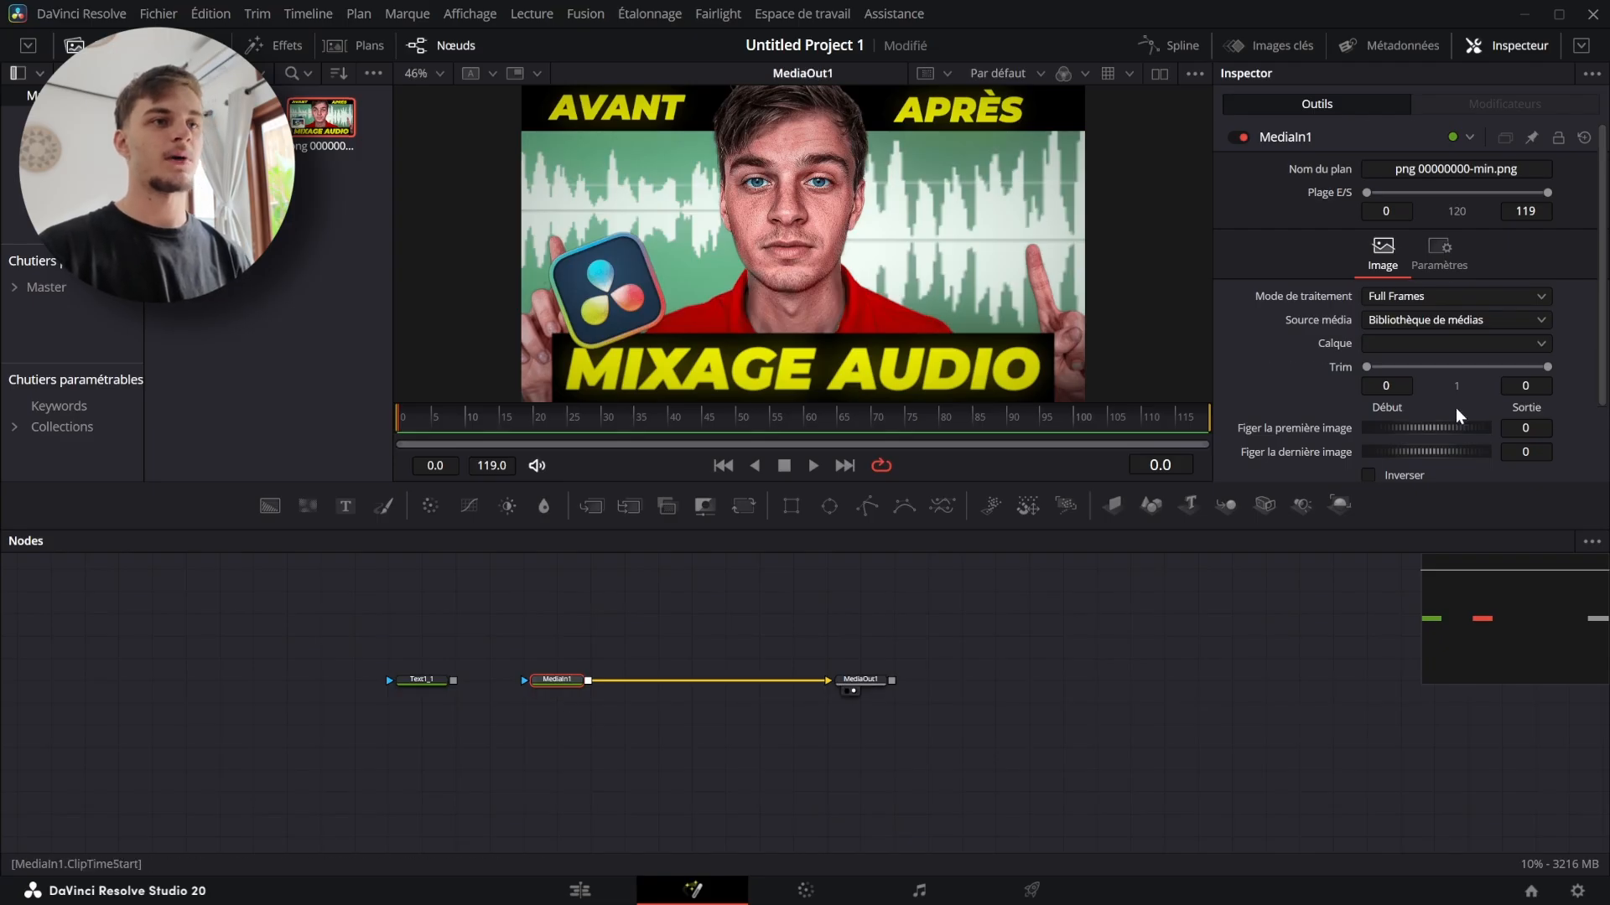
Examine the MediaIn node's source, trim, freeze-frame and loop settings
{"action": "scroll", "coordinate": [1457, 416], "scroll_direction": "down", "scroll_amount": 2}
{"action": "scroll", "coordinate": [1554, 382], "scroll_direction": "up", "scroll_amount": 2}
{"action": "scroll", "coordinate": [1406, 374], "scroll_direction": "down", "scroll_amount": 2}
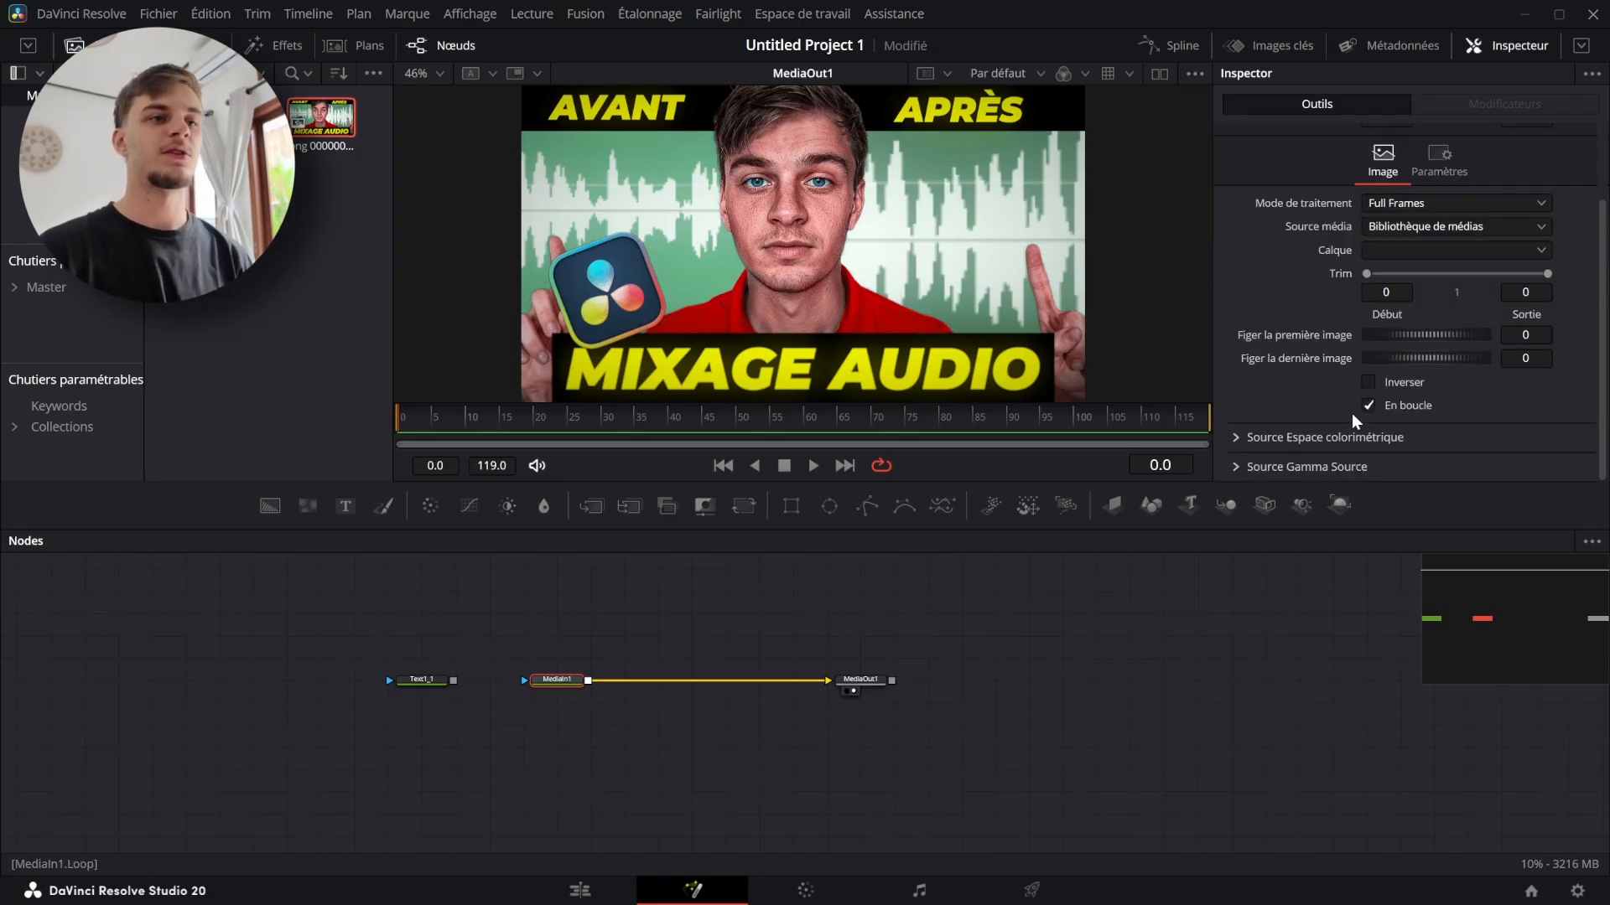
{"action": "scroll", "coordinate": [1476, 378], "scroll_direction": "up", "scroll_amount": 2}
{"action": "scroll", "coordinate": [1466, 393], "scroll_direction": "down", "scroll_amount": 2}
{"action": "scroll", "coordinate": [1419, 361], "scroll_direction": "up", "scroll_amount": 2}
{"action": "left_click_drag", "start_coordinate": [563, 673], "coordinate": [620, 645]}
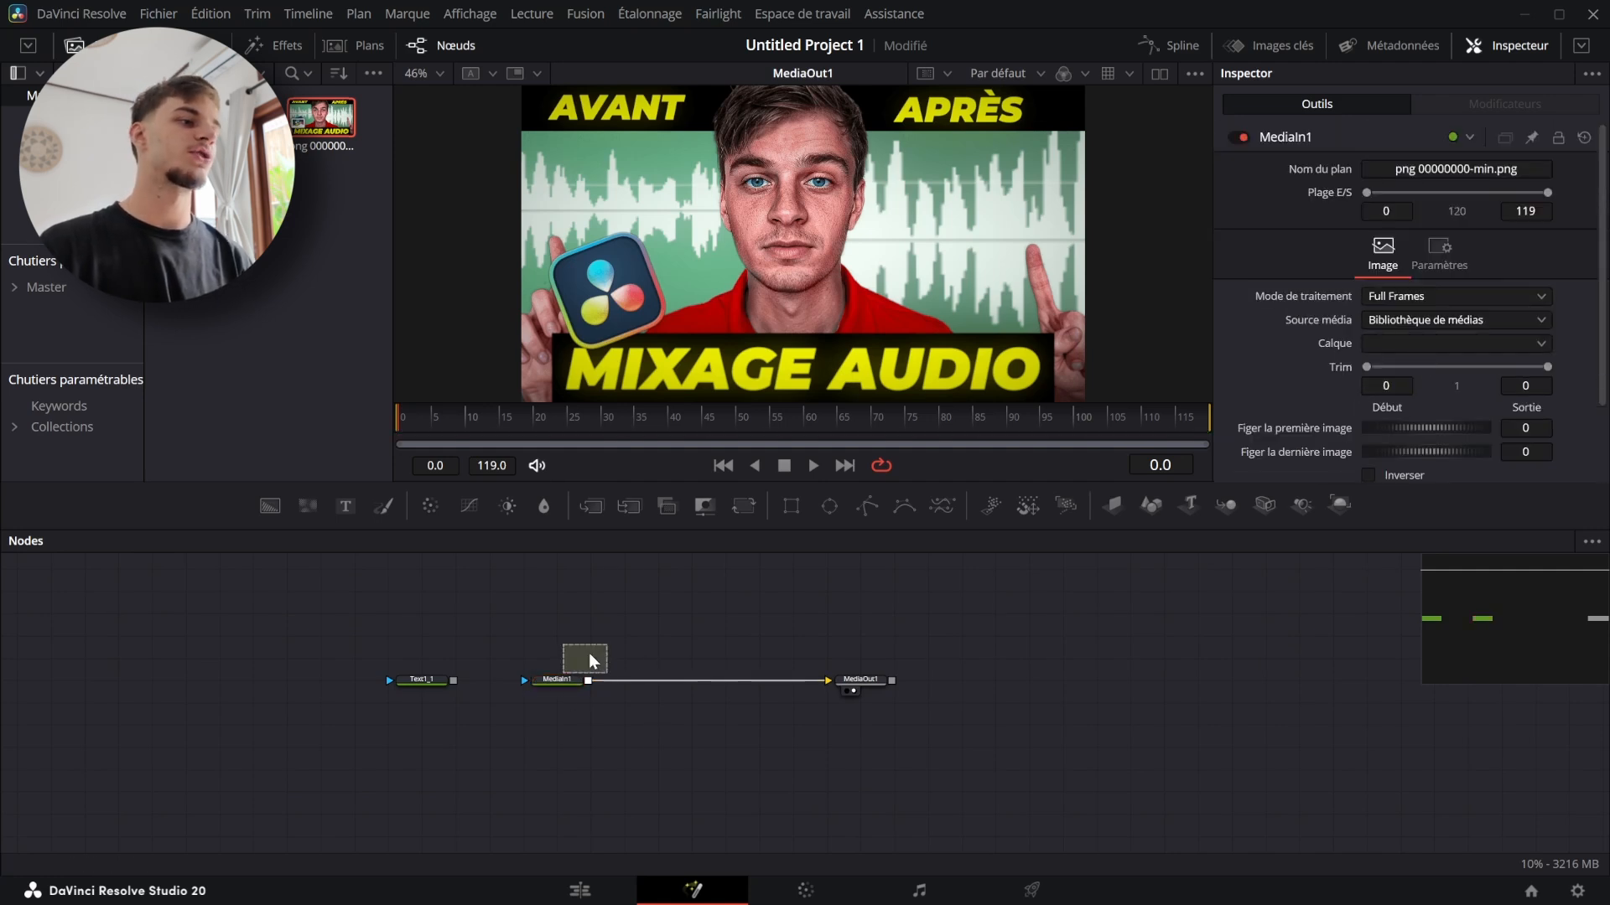
Import the video Masterclass edit.mkv into the media pool and add it to the node graph as a MediaIn node
{"action": "double_click", "coordinate": [360, 337]}
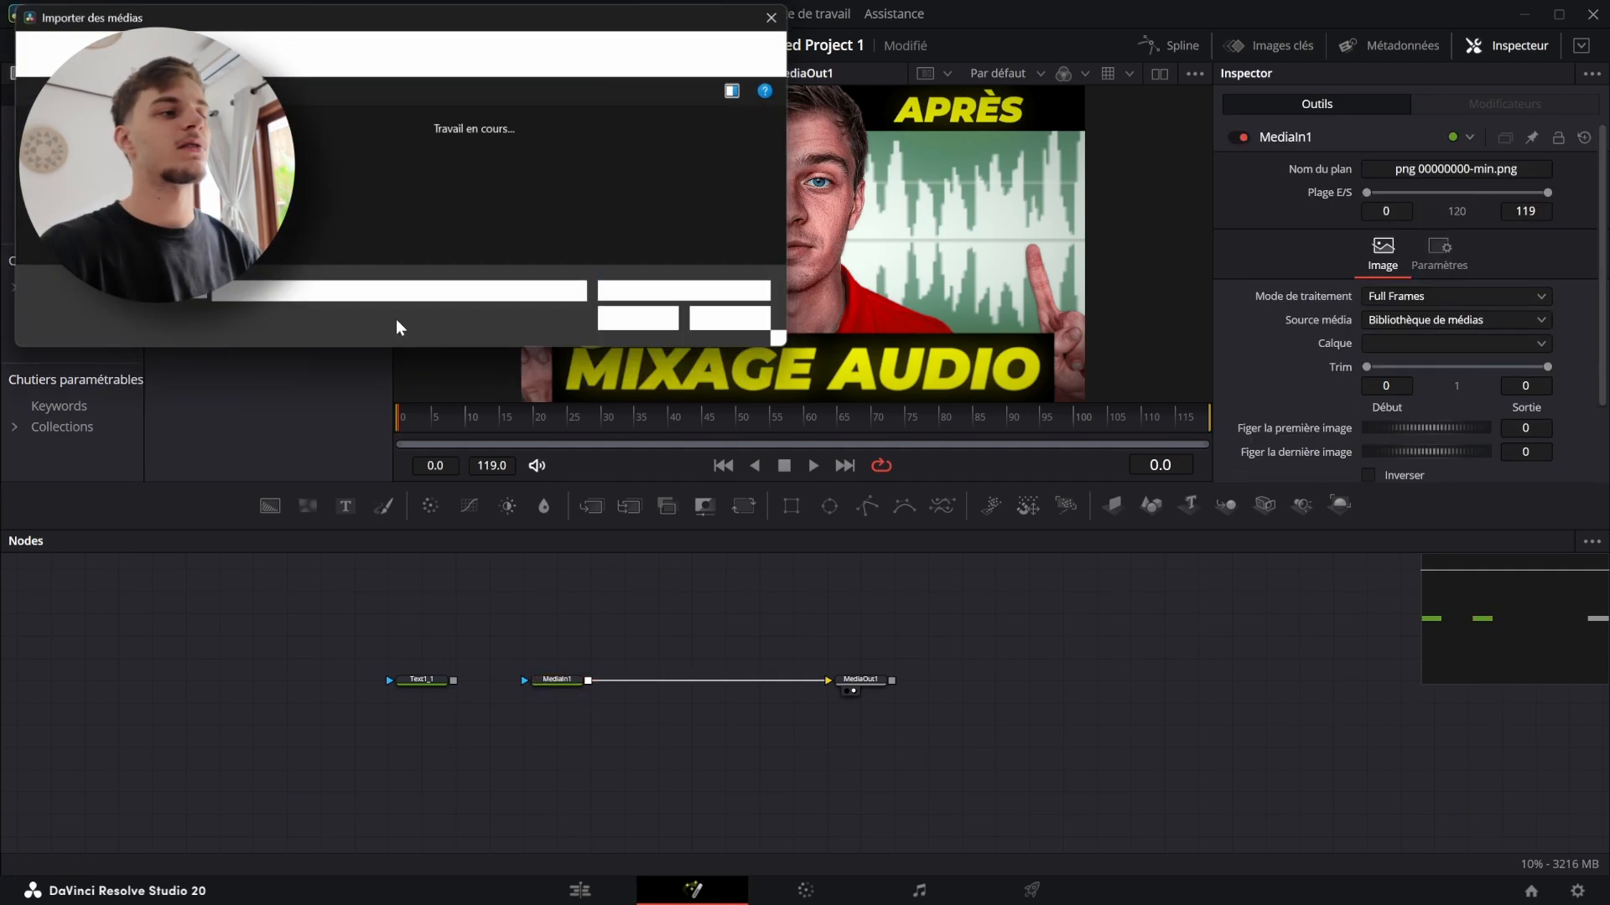
{"action": "left_click", "coordinate": [584, 208]}
{"action": "left_click", "coordinate": [645, 321]}
{"action": "left_click_drag", "start_coordinate": [668, 718], "coordinate": [557, 637]}
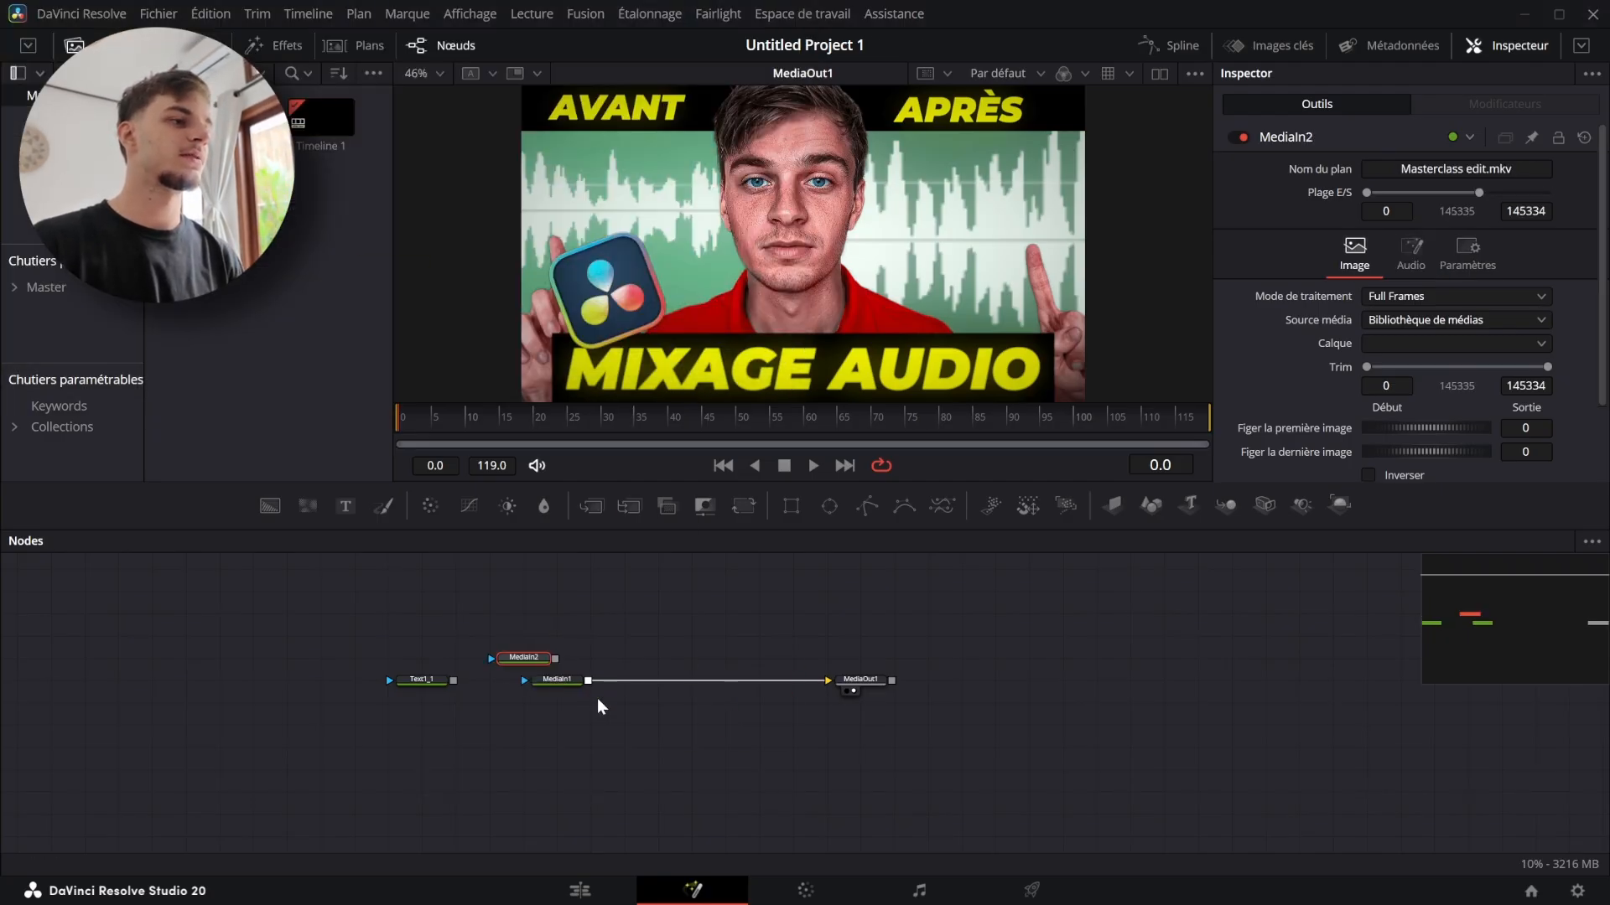
Delete the image's MediaIn node and connect the video's MediaIn node to MediaOut, aligned in the row
{"action": "left_click", "coordinate": [557, 679]}
{"action": "key", "text": "Delete"}
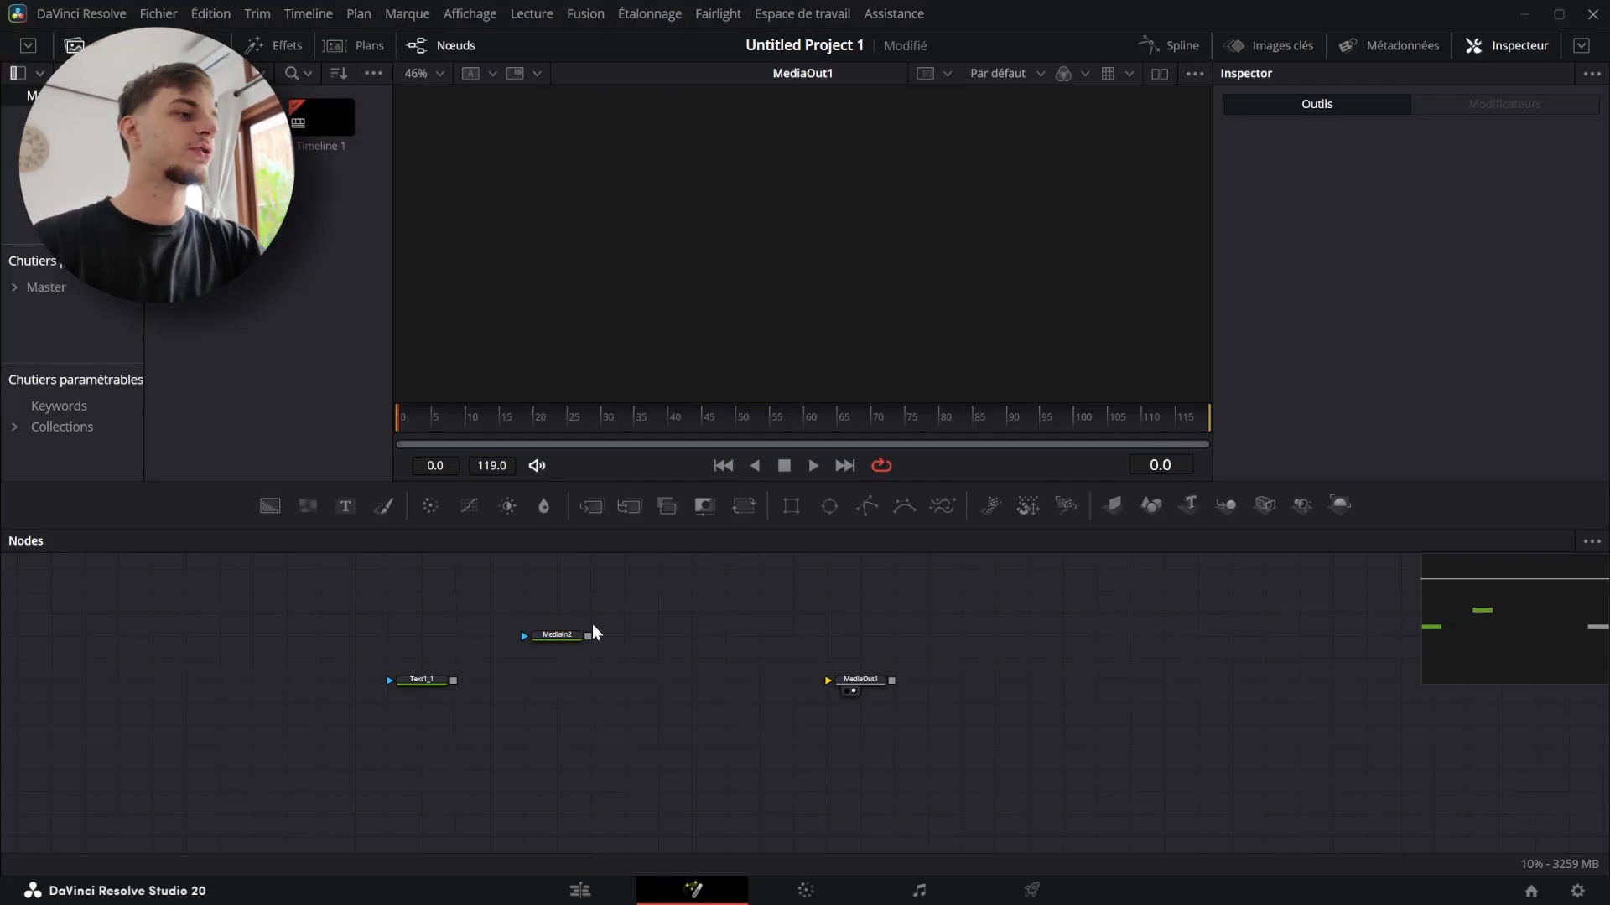
{"action": "left_click_drag", "start_coordinate": [835, 679], "coordinate": [706, 655]}
{"action": "left_click_drag", "start_coordinate": [466, 616], "coordinate": [467, 635]}
{"action": "left_click_drag", "start_coordinate": [461, 635], "coordinate": [493, 656]}
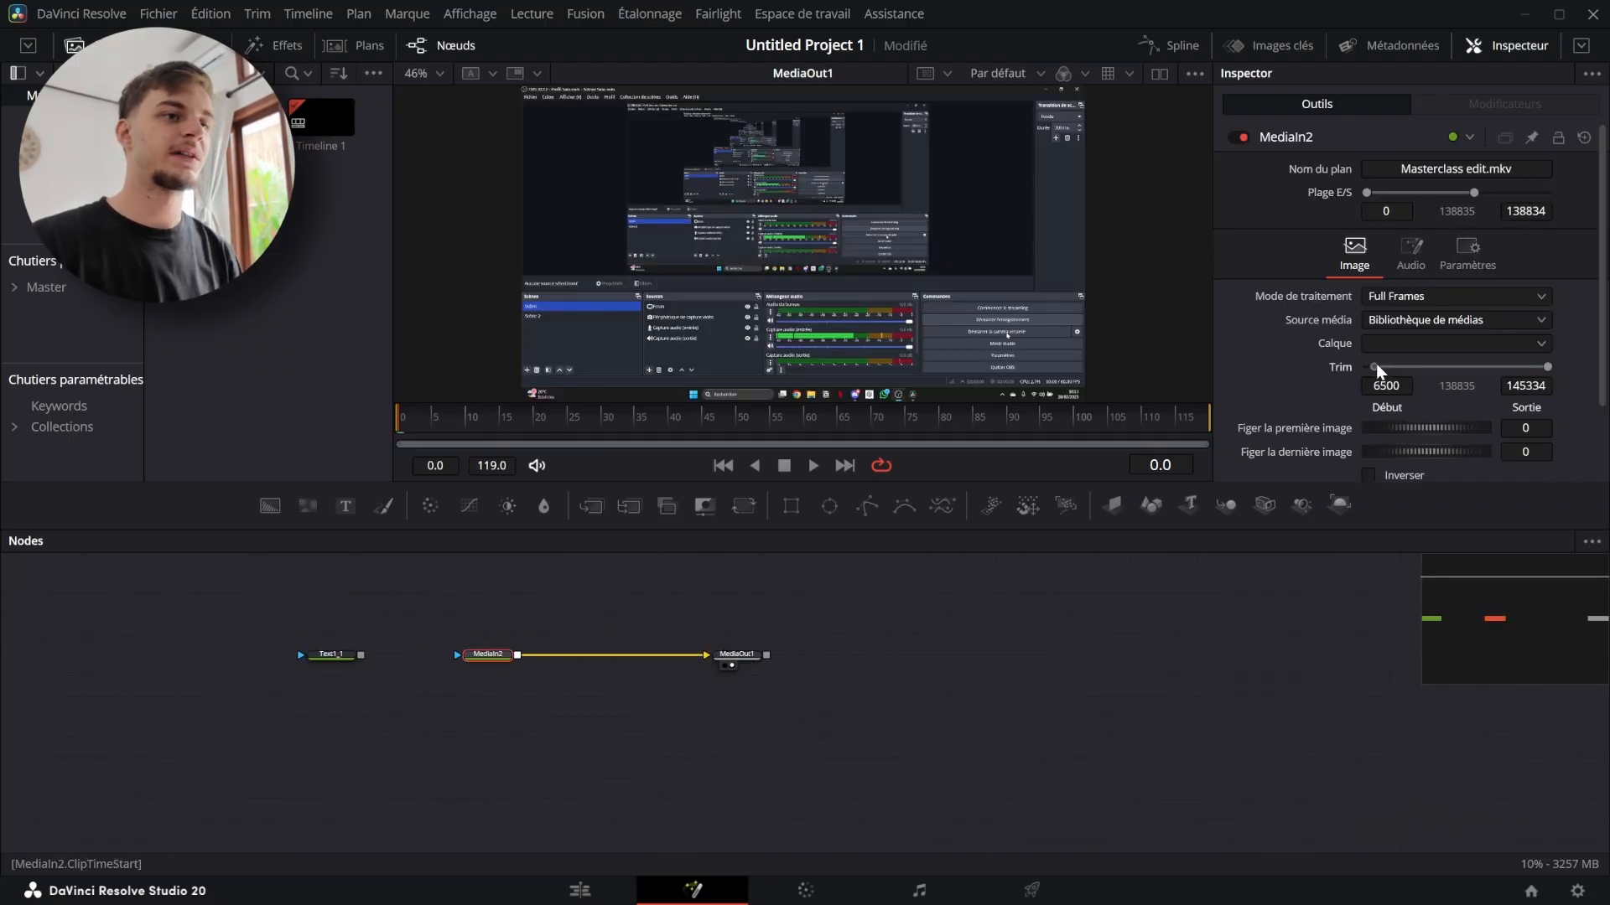
Return the video's trim start to 0, freeze its first frame for 157 frames, and try the reverse and loop options
{"action": "mouse_move", "coordinate": [1376, 364]}
{"action": "left_mouse_down"}
{"action": "mouse_move", "coordinate": [1401, 366]}
{"action": "mouse_move", "coordinate": [1348, 366]}
{"action": "left_mouse_up"}
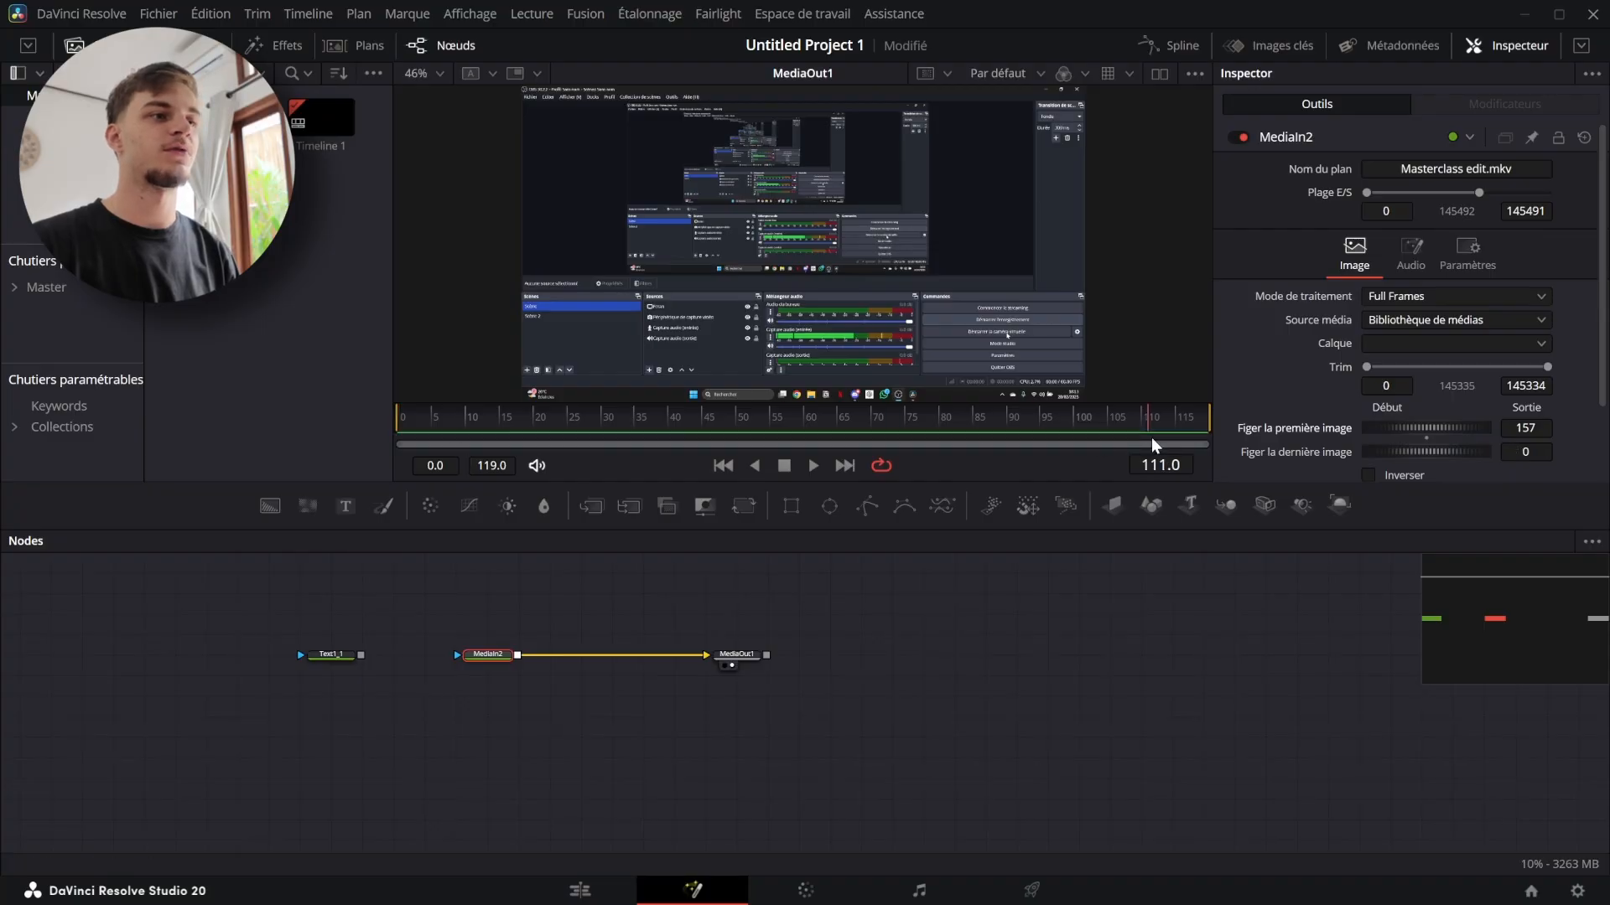
{"action": "scroll", "coordinate": [1582, 439], "scroll_direction": "down", "scroll_amount": 2}
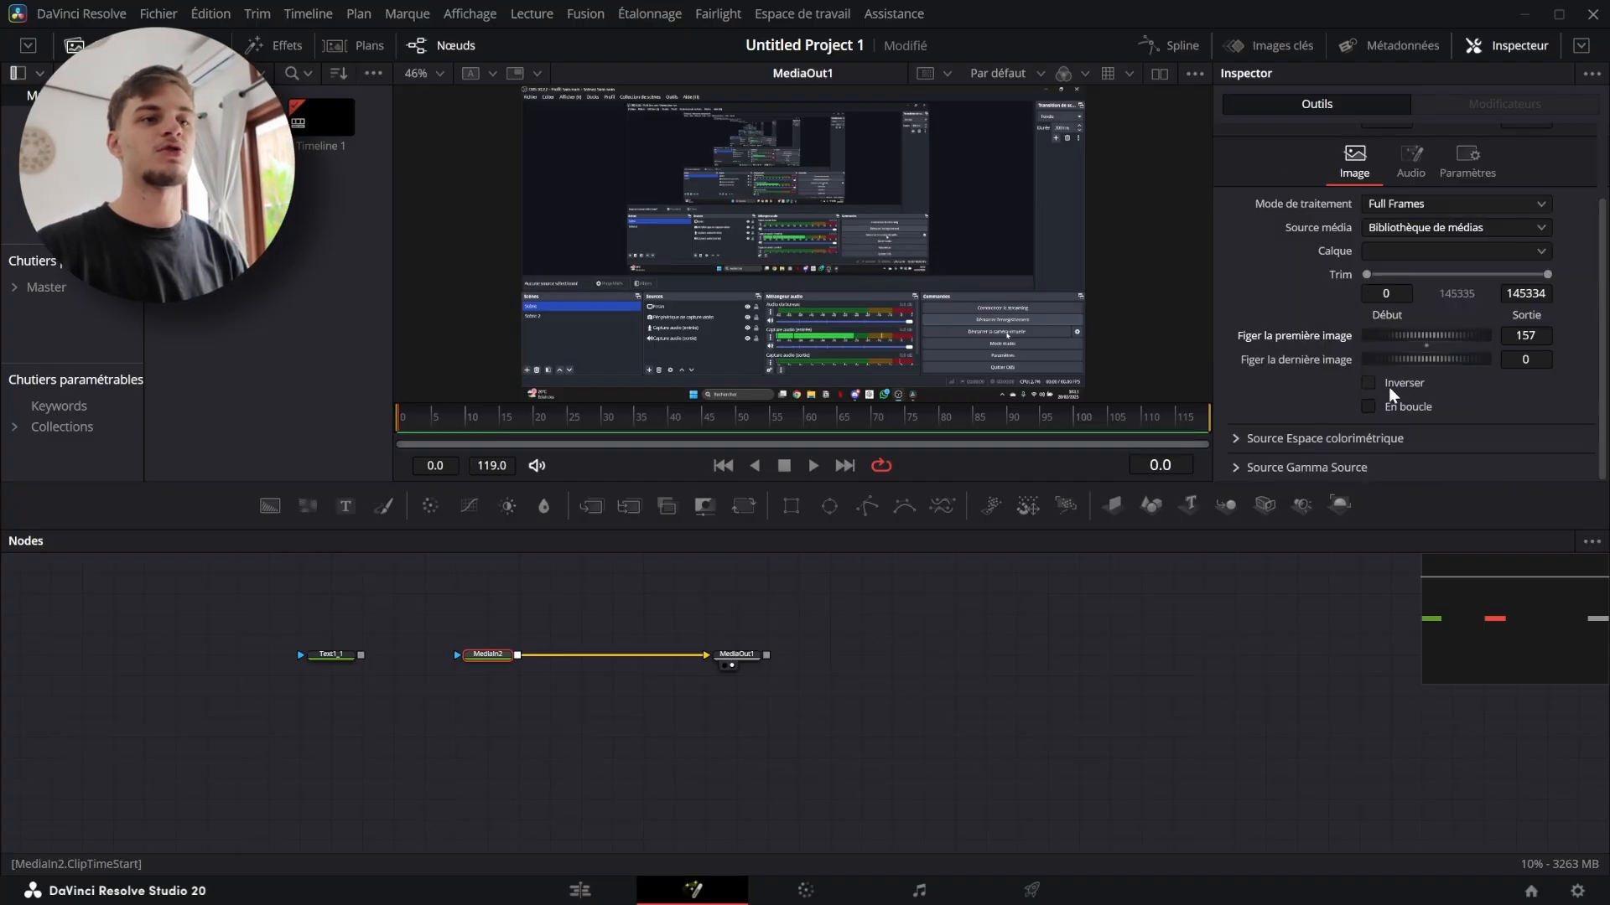
{"action": "left_click", "coordinate": [1375, 388]}
{"action": "left_click", "coordinate": [1368, 383]}
{"action": "left_click", "coordinate": [1368, 407]}
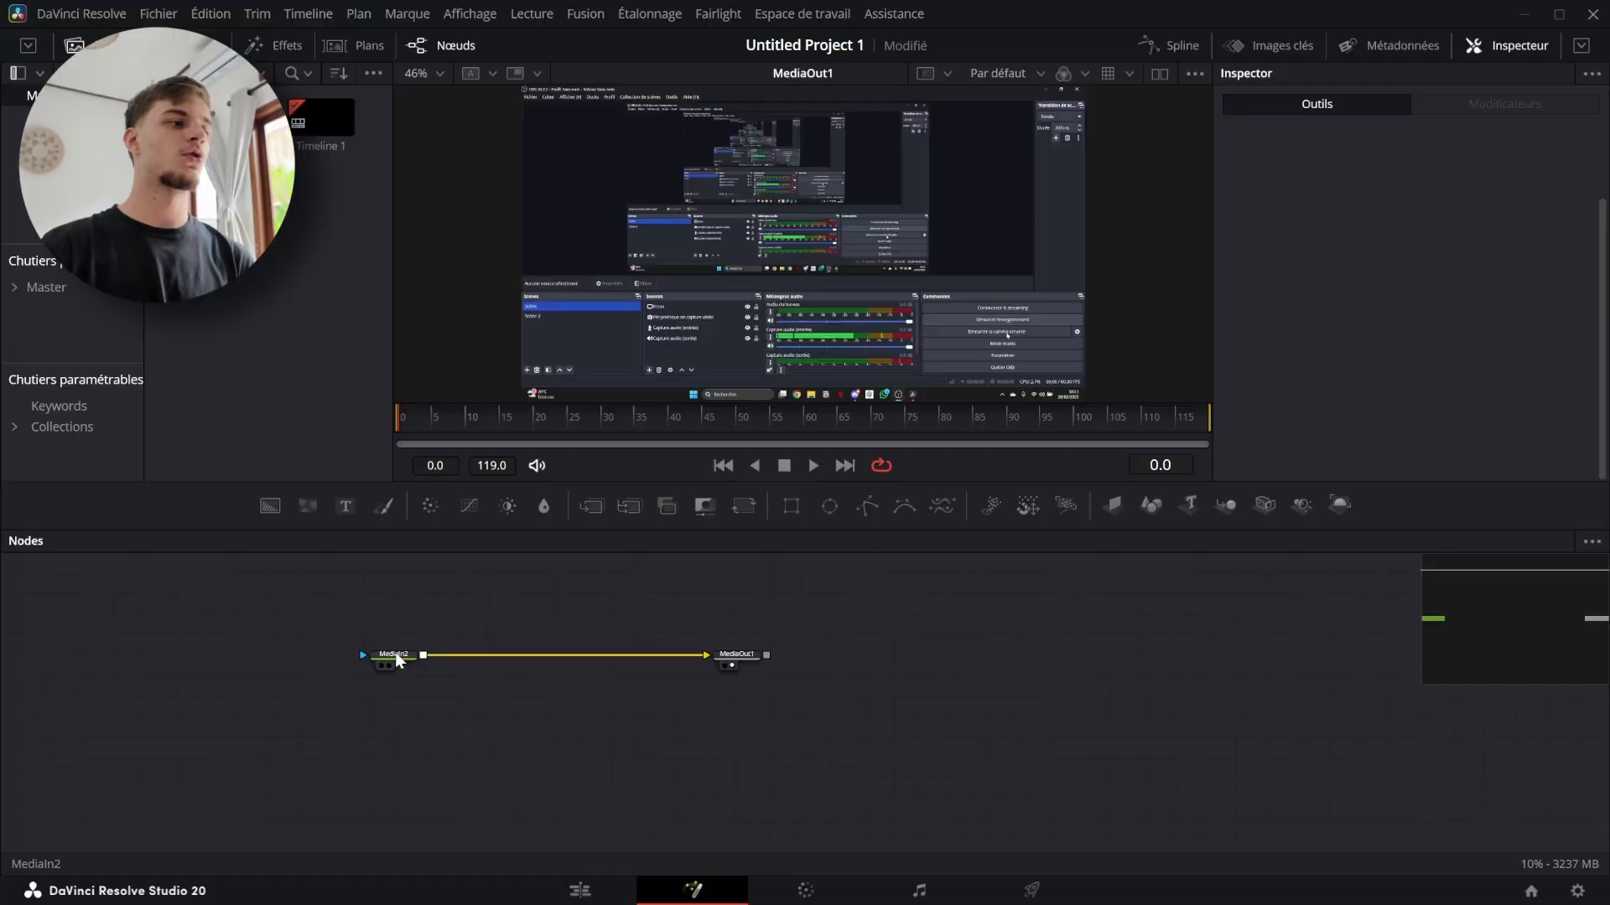
Insert a Transform node between the video's MediaIn node and MediaOut, spacing the nodes apart
{"action": "mouse_move", "coordinate": [395, 652]}
{"action": "left_mouse_down"}
{"action": "mouse_move", "coordinate": [347, 673]}
{"action": "mouse_move", "coordinate": [372, 647]}
{"action": "mouse_move", "coordinate": [366, 660]}
{"action": "left_mouse_up"}
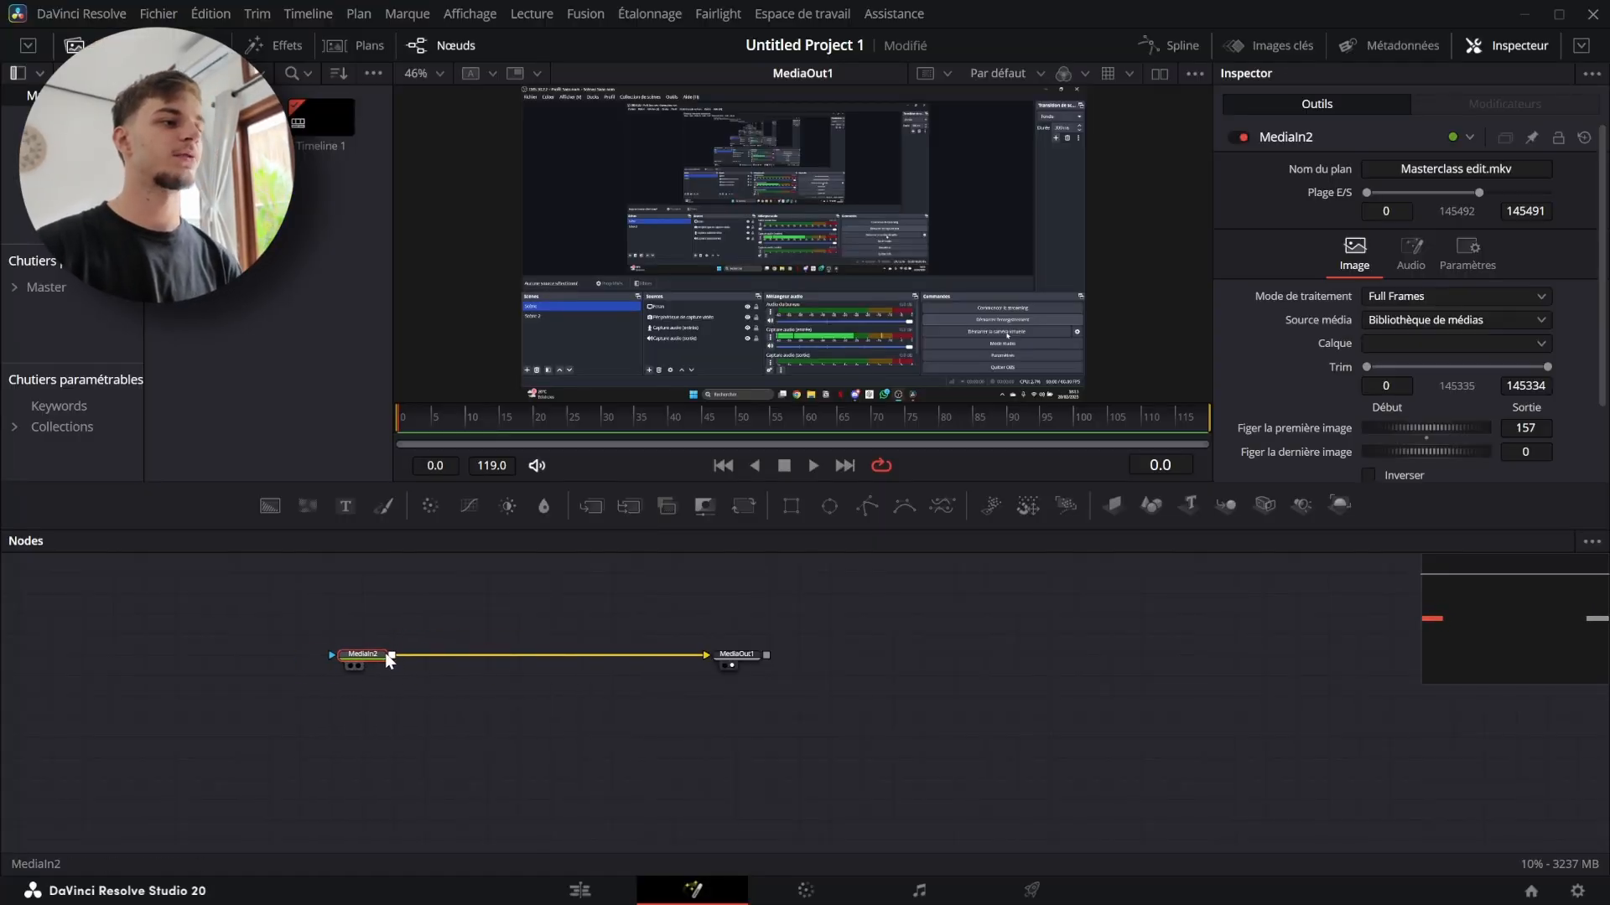
{"action": "key", "text": "shift+space"}
{"action": "type", "text": "transf"}
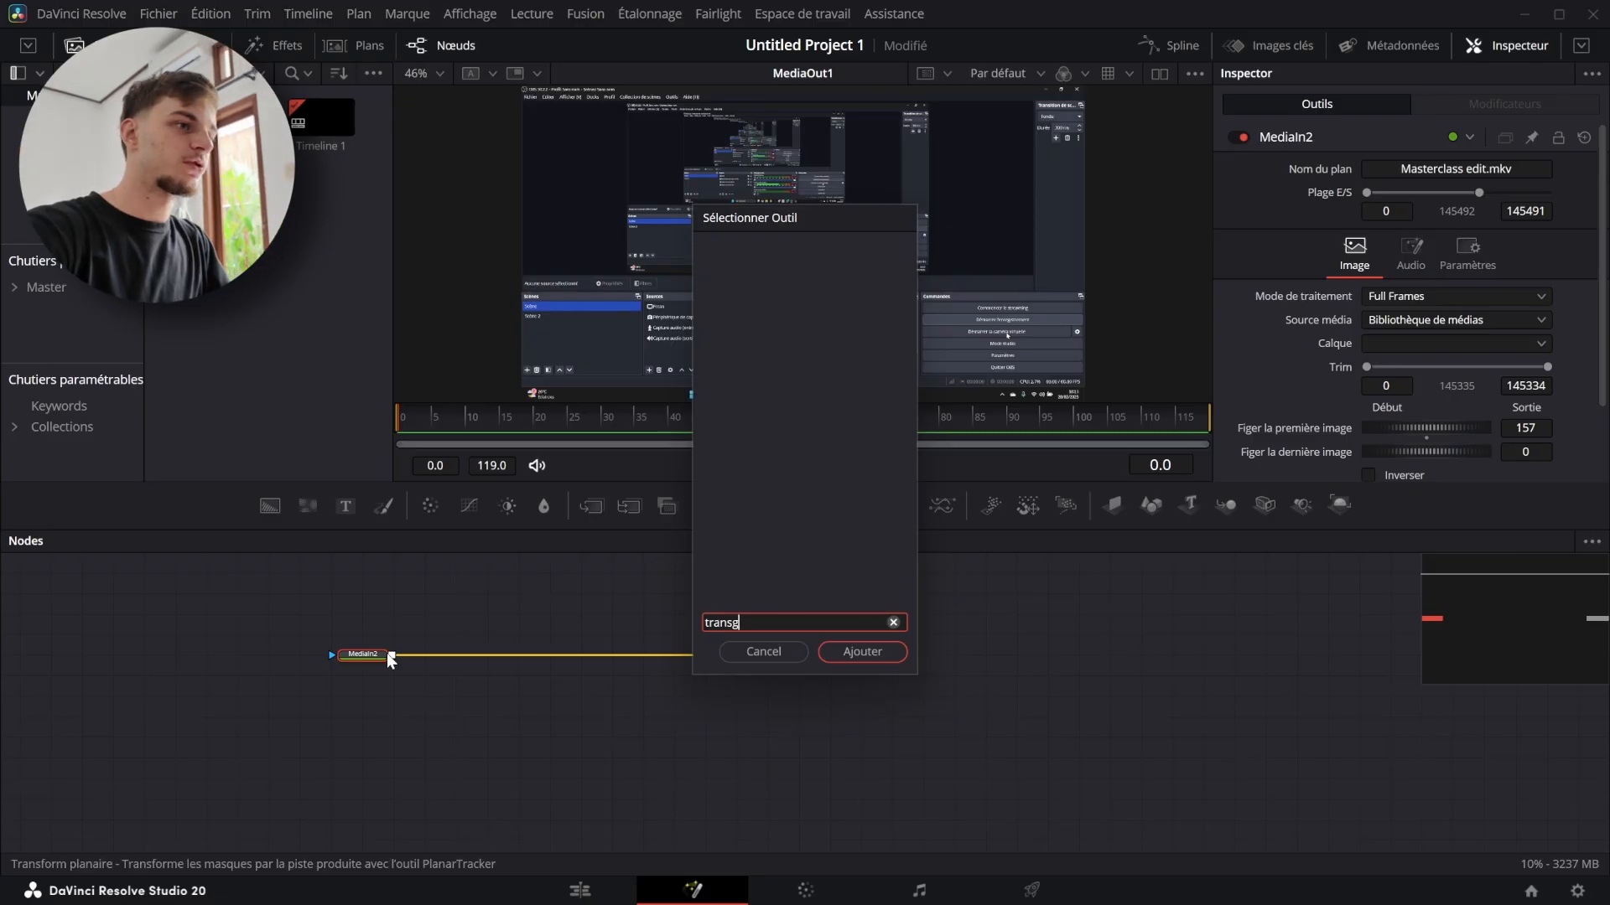
{"action": "left_click", "coordinate": [781, 500]}
{"action": "left_click", "coordinate": [862, 651]}
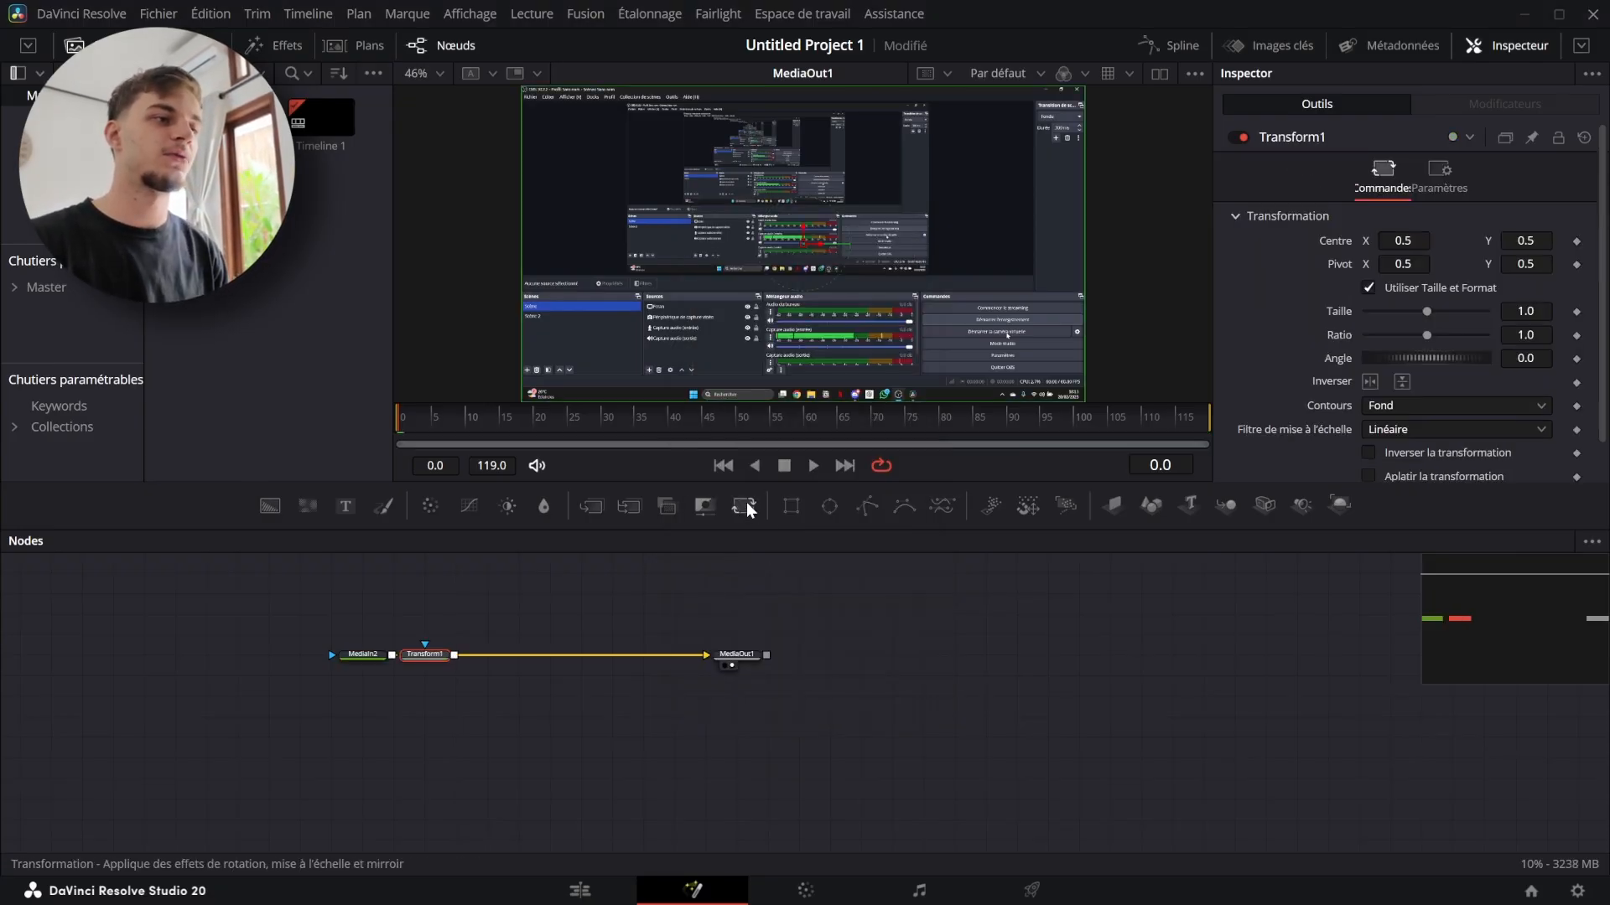
{"action": "left_click_drag", "start_coordinate": [425, 654], "coordinate": [456, 654]}
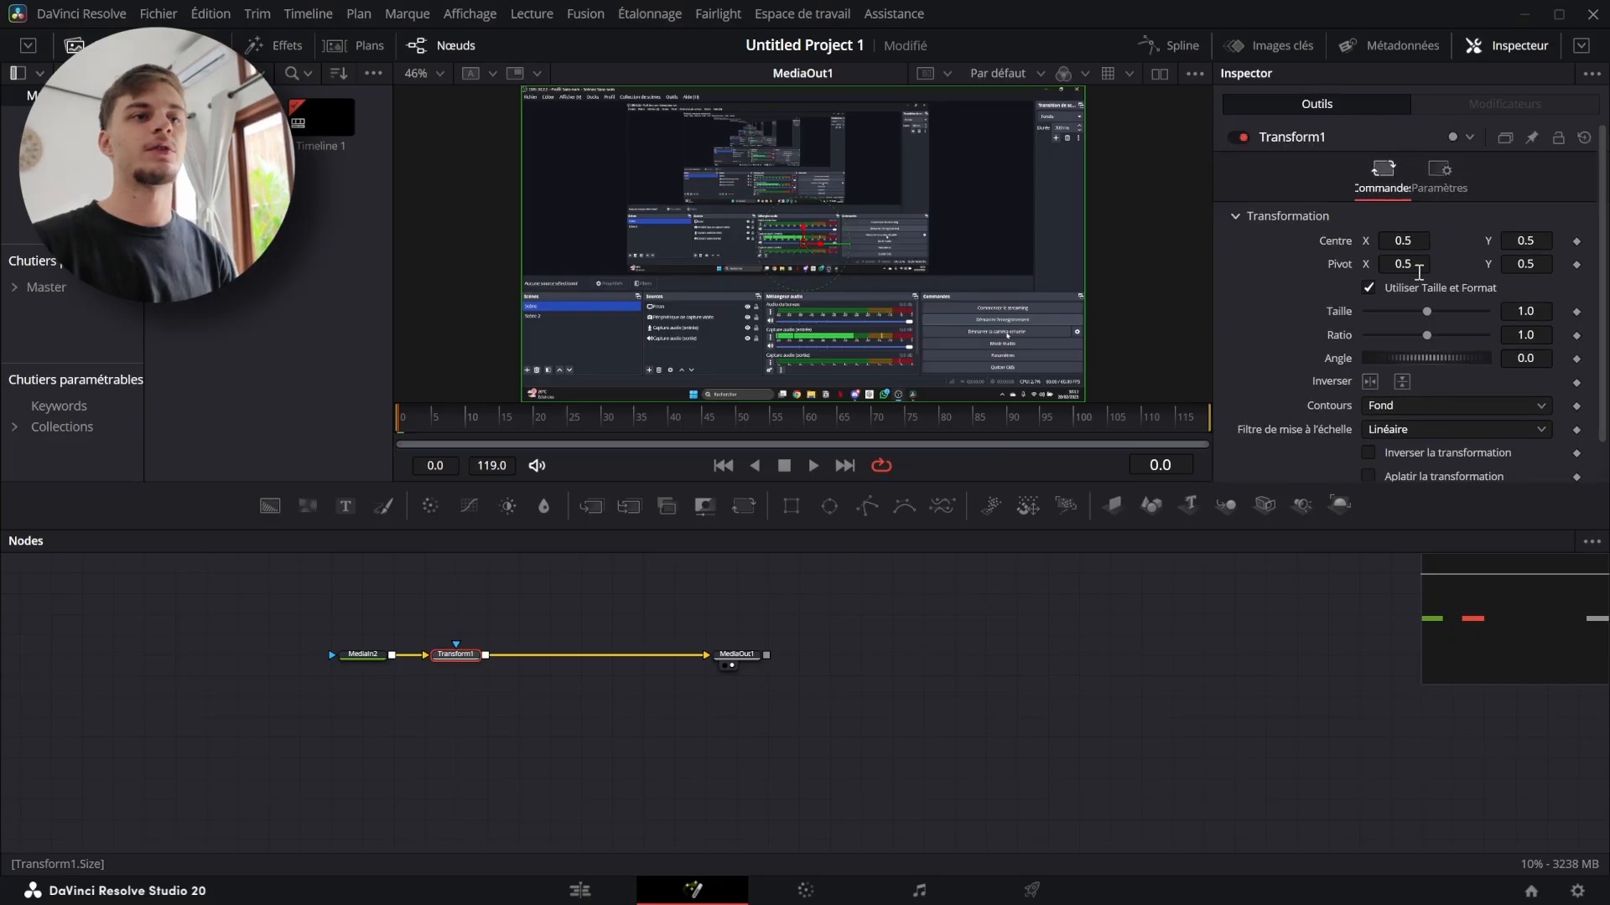
Set the Transform node's size to 0.616, centre X to 0.631, ratio to 1.63 and angle to 78.3
{"action": "double_click", "coordinate": [1513, 312]}
{"action": "type", "text": "0.61"}
{"action": "key", "text": "Return"}
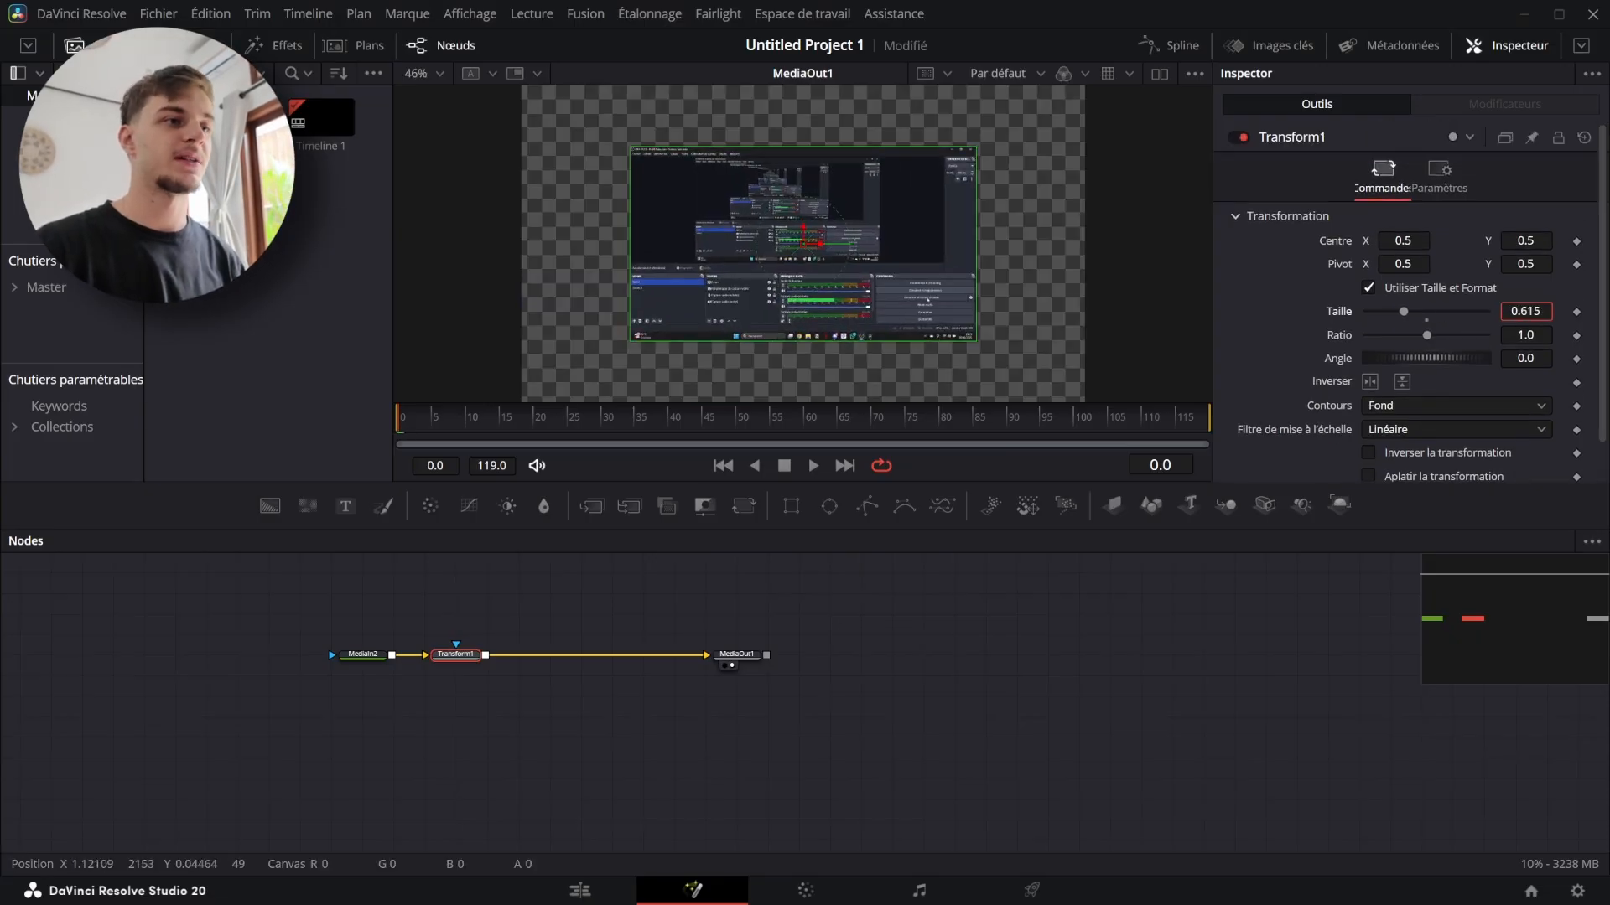
{"action": "mouse_move", "coordinate": [1403, 241]}
{"action": "left_mouse_down"}
{"action": "mouse_move", "coordinate": [1425, 243]}
{"action": "mouse_move", "coordinate": [1404, 246]}
{"action": "left_mouse_up"}
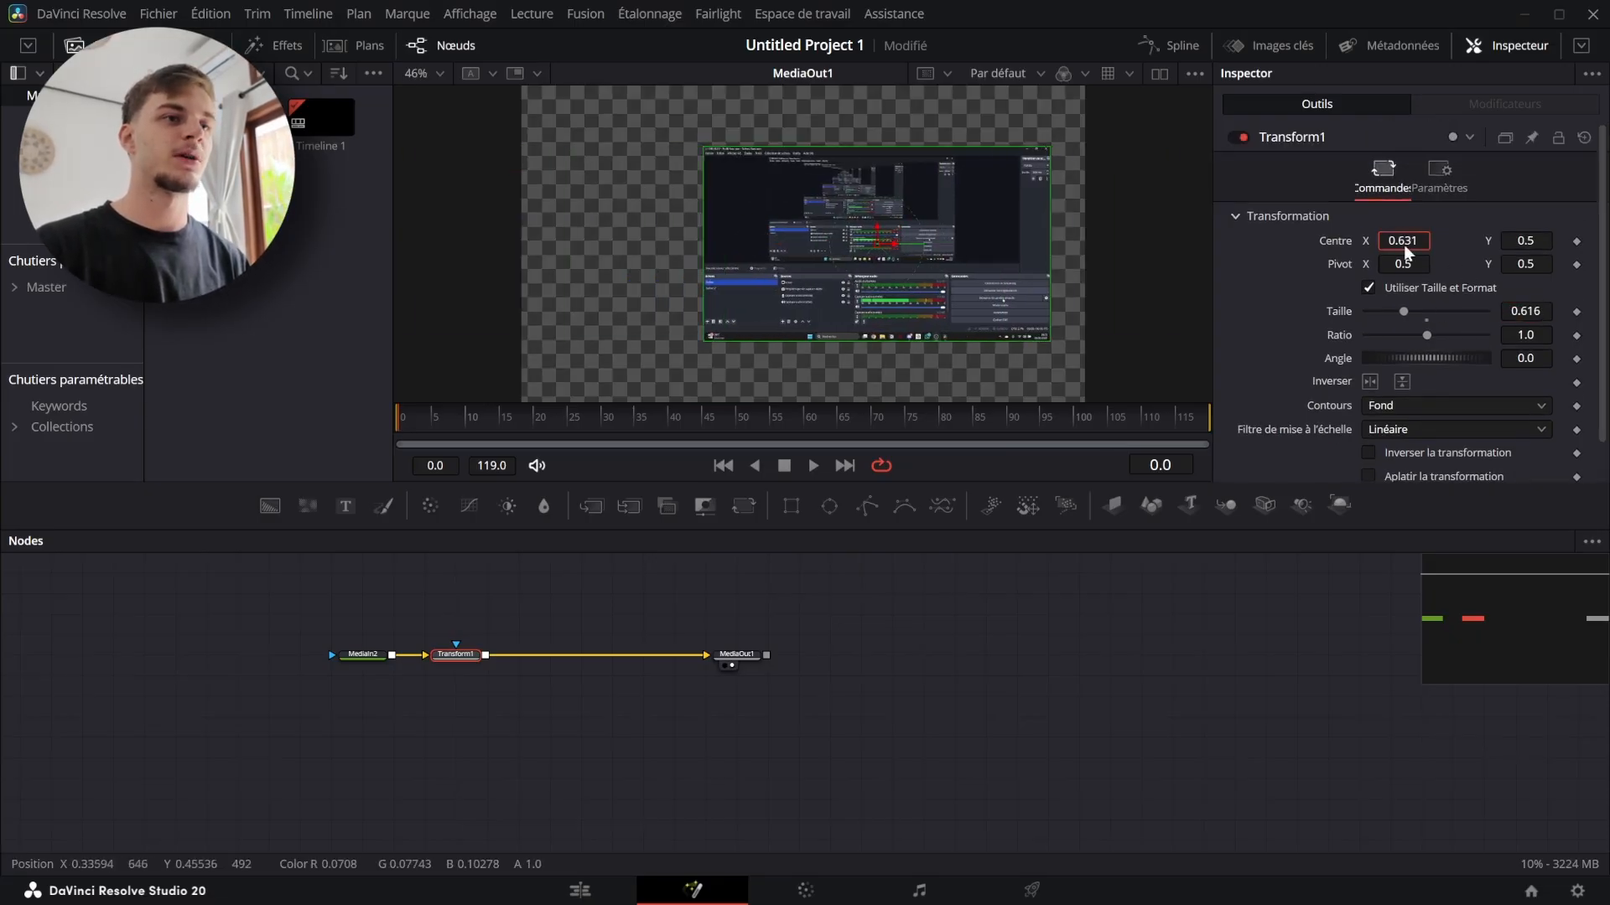
{"action": "left_click_drag", "start_coordinate": [1426, 335], "coordinate": [1456, 354]}
Set the Transform node's edges (Contours) to Miroir and its size to 0.66
{"action": "scroll", "coordinate": [1451, 392], "scroll_direction": "down", "scroll_amount": 2}
{"action": "left_click", "coordinate": [1400, 364]}
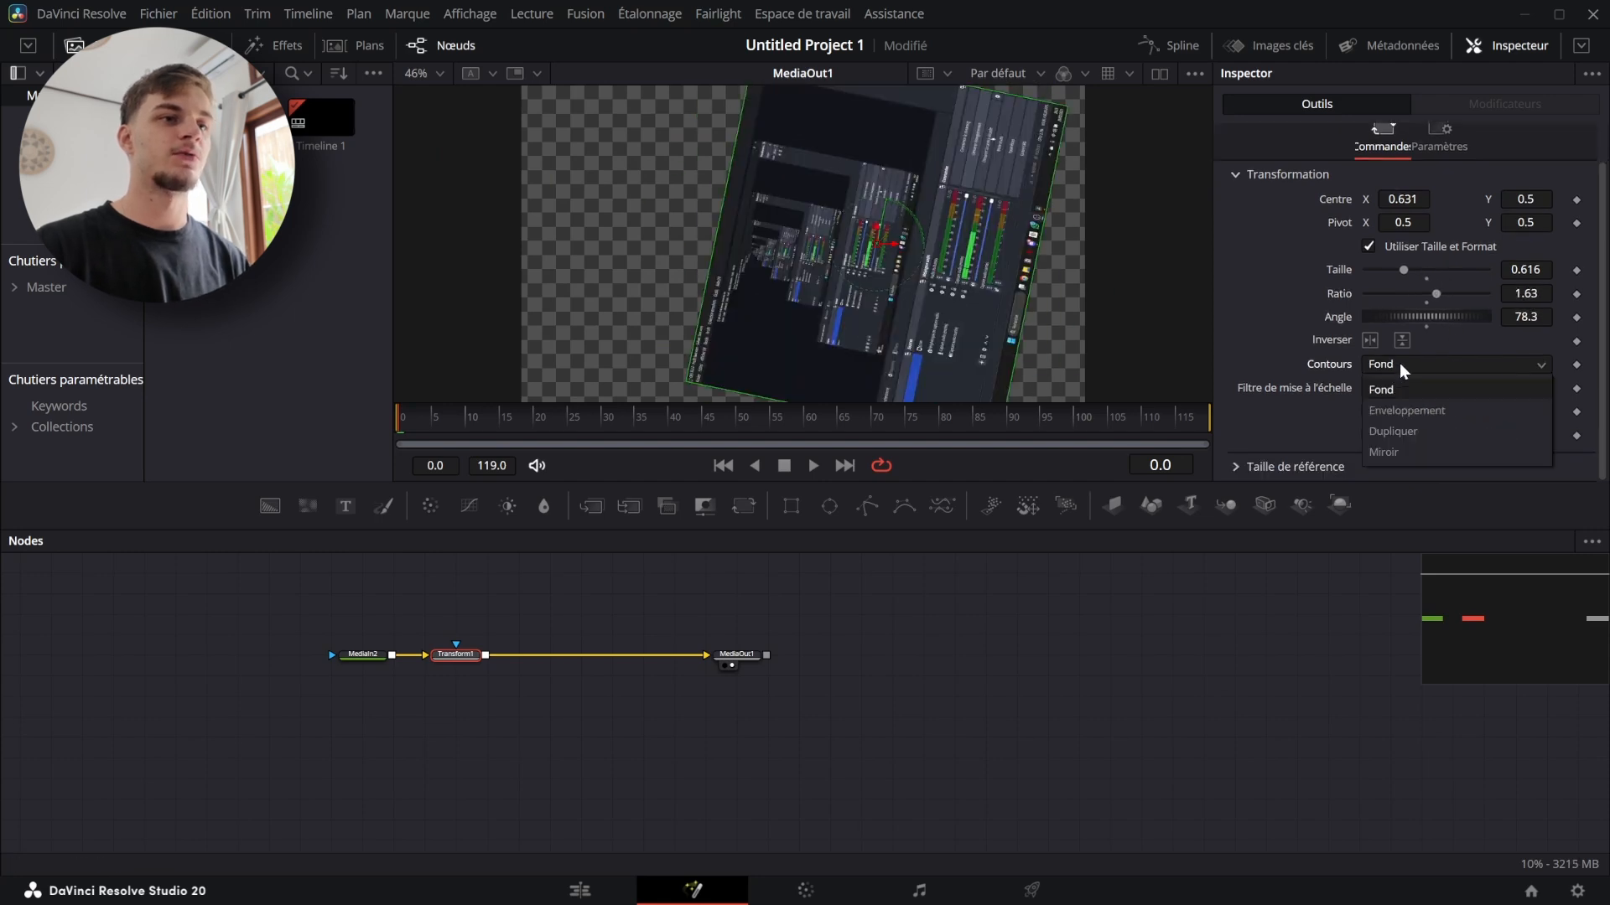
{"action": "left_click", "coordinate": [1398, 452]}
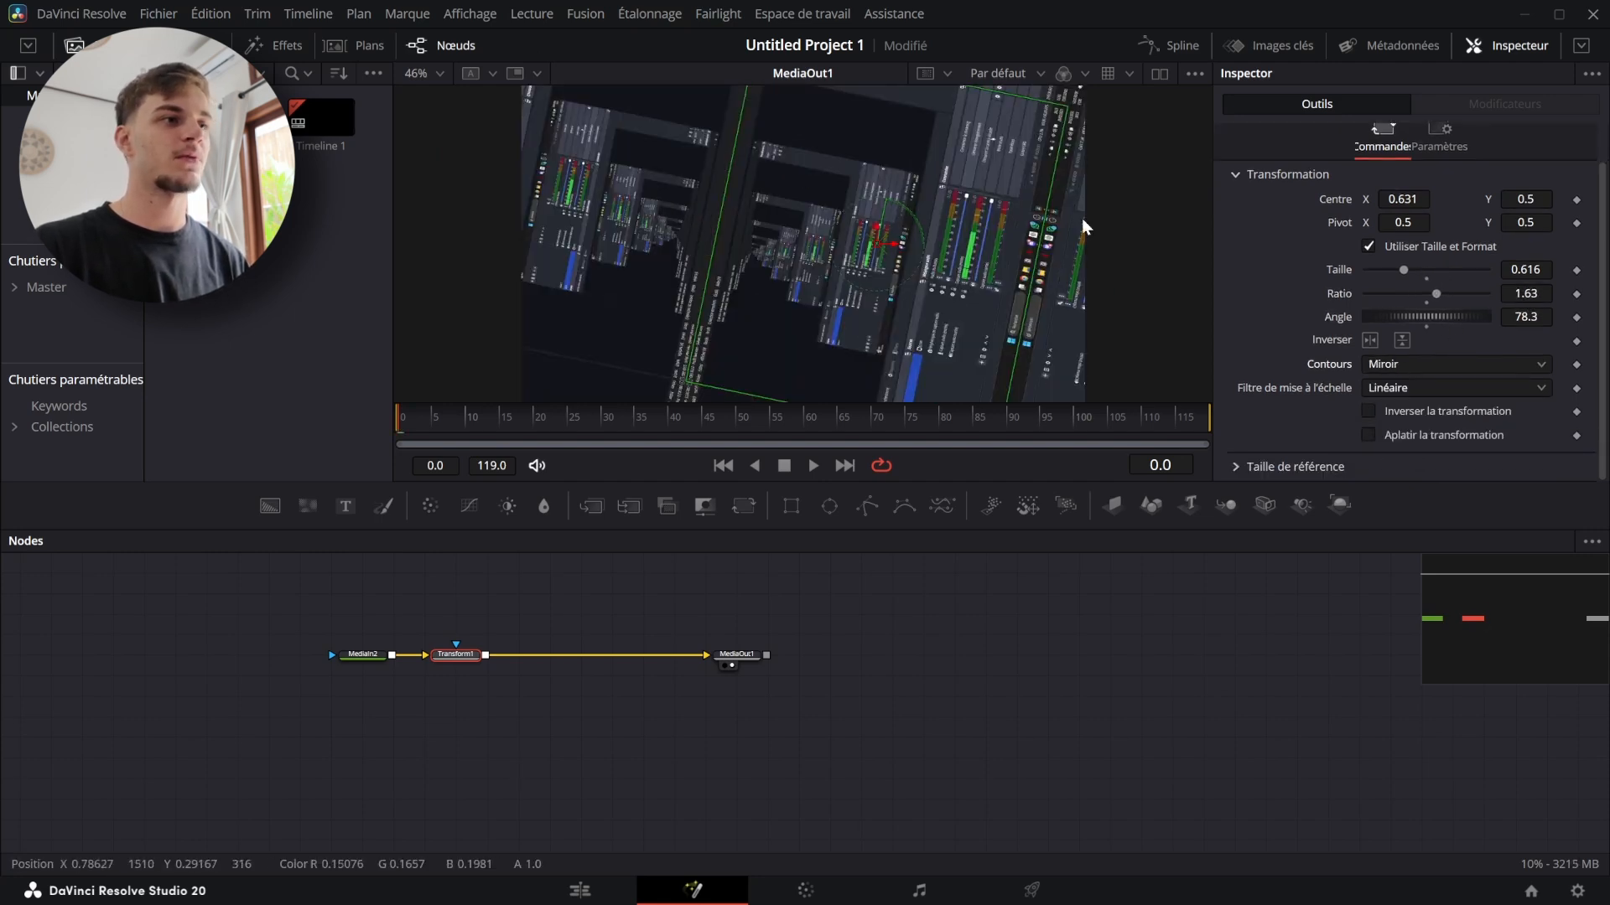
{"action": "mouse_move", "coordinate": [1405, 272]}
{"action": "left_mouse_down"}
{"action": "mouse_move", "coordinate": [1368, 270]}
{"action": "mouse_move", "coordinate": [1415, 275]}
{"action": "left_mouse_up"}
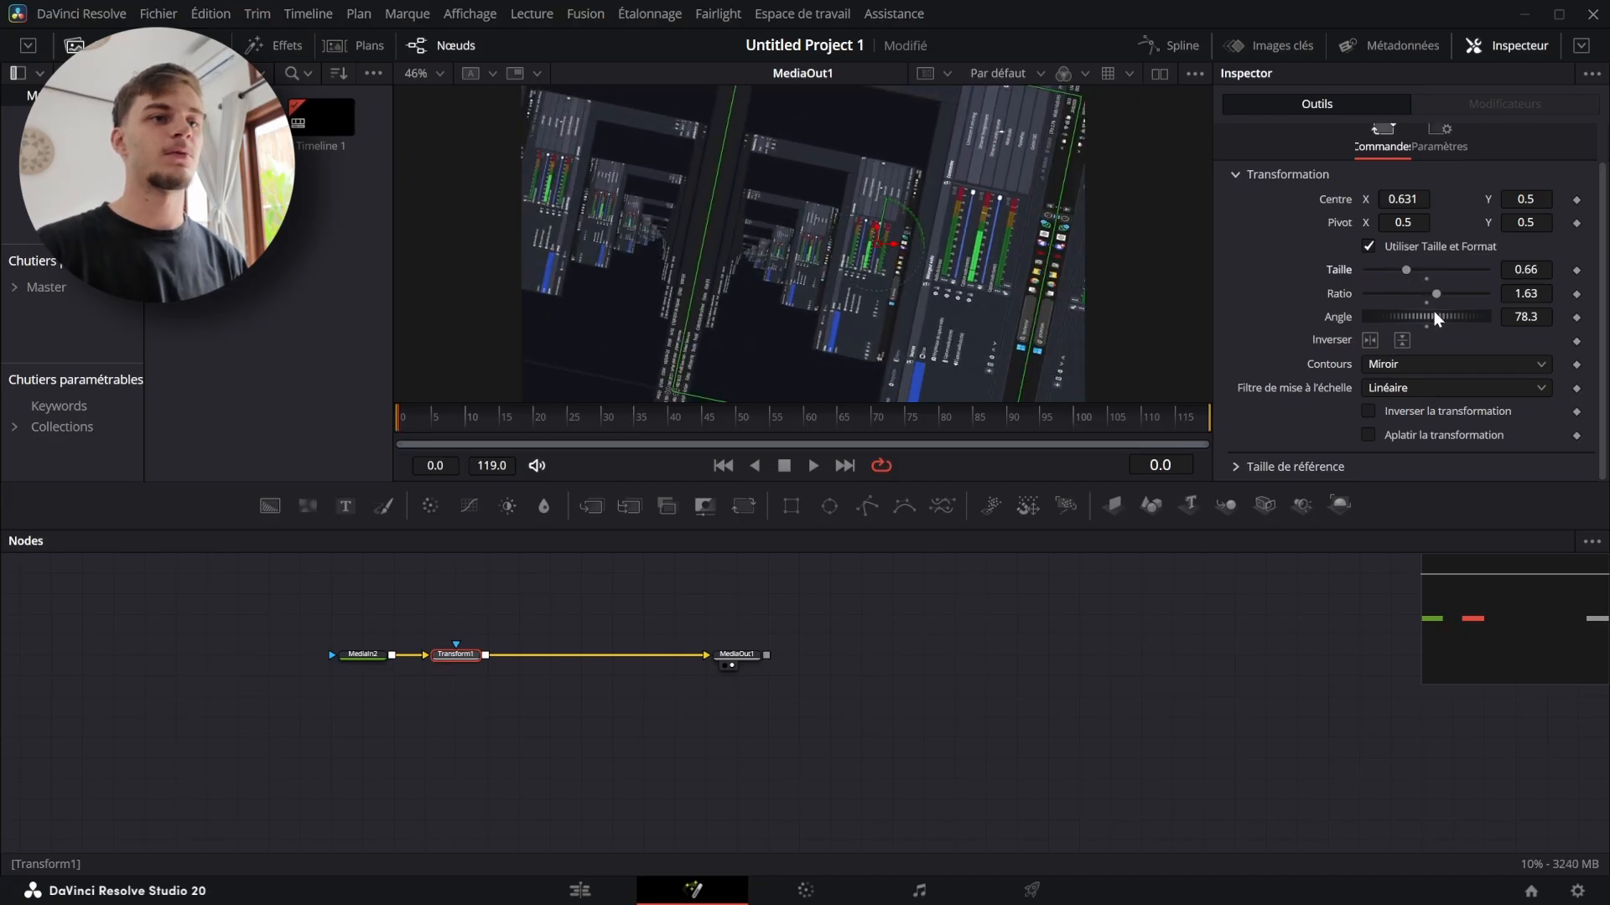
Reset the Transform node's size, ratio and angle to their default values
{"action": "left_click", "coordinate": [1427, 277]}
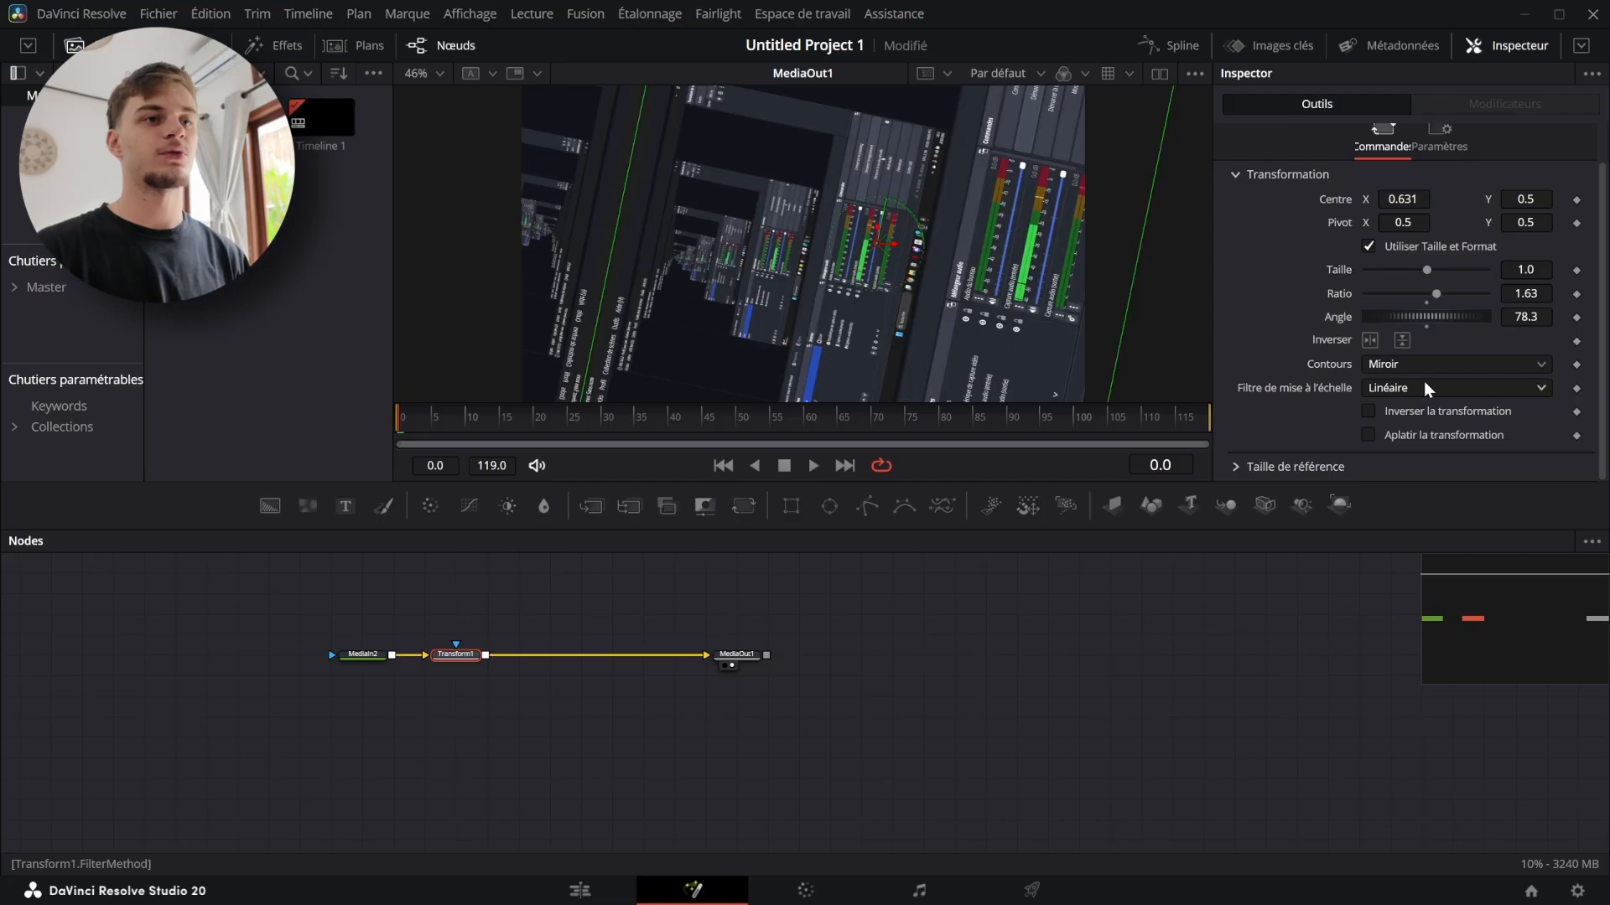
{"action": "left_click", "coordinate": [1426, 303]}
{"action": "left_click", "coordinate": [1427, 326]}
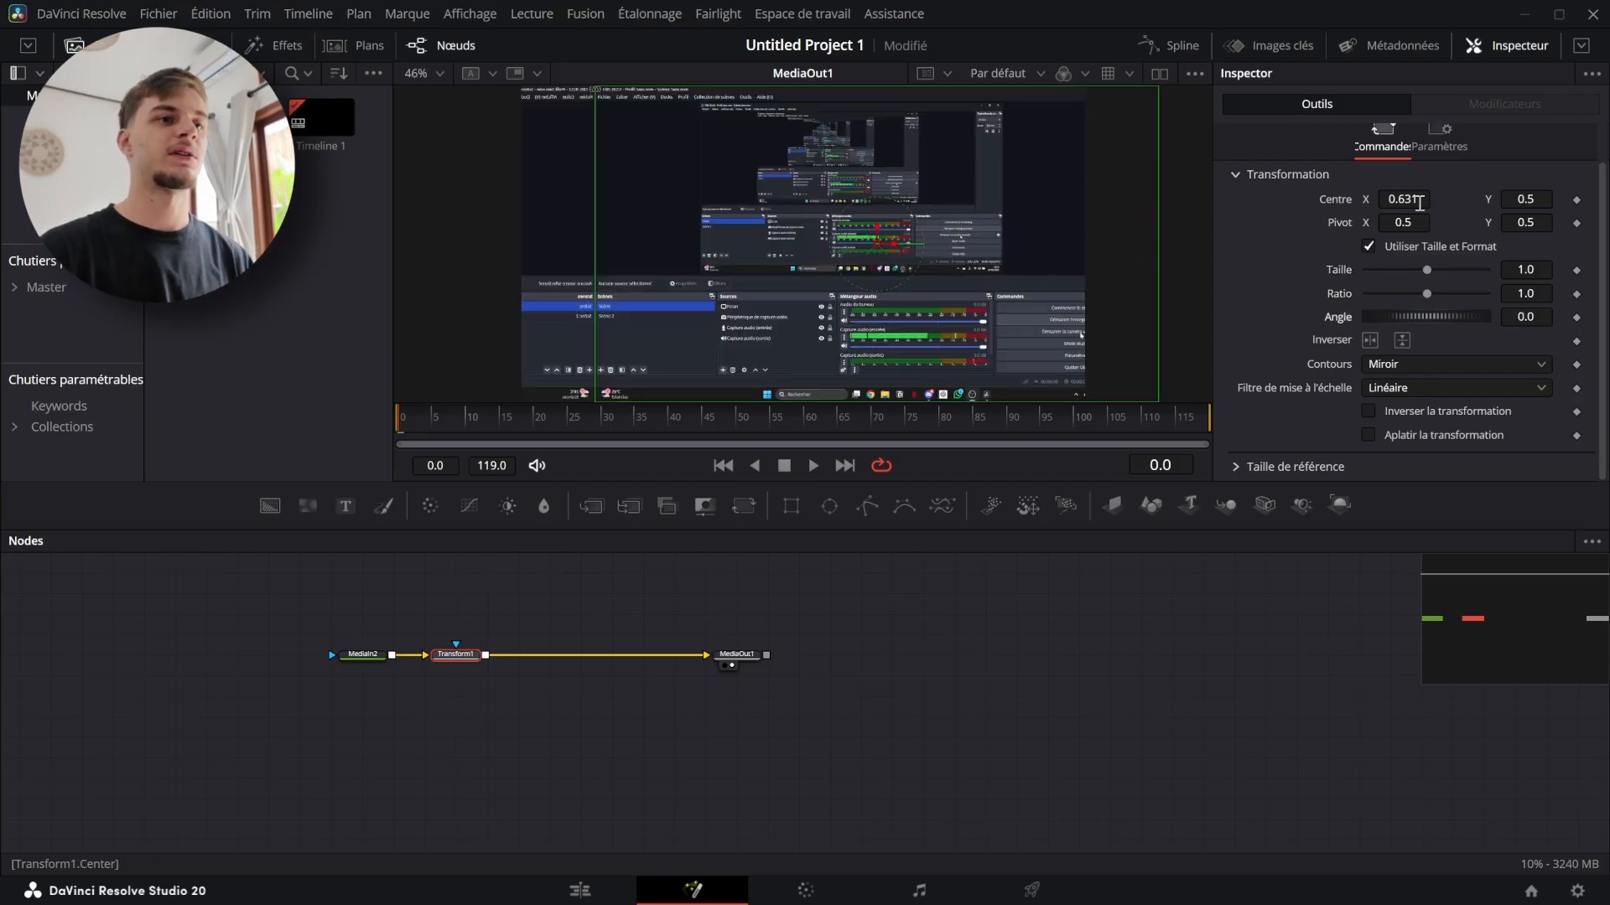
Move the Transform node's centre X to -0.526 and set its edges (Contours) to Fond
{"action": "mouse_move", "coordinate": [1419, 202]}
{"action": "left_mouse_down"}
{"action": "mouse_move", "coordinate": [1325, 202]}
{"action": "mouse_move", "coordinate": [1397, 202]}
{"action": "left_mouse_up"}
{"action": "left_click", "coordinate": [1406, 369]}
{"action": "left_click", "coordinate": [1413, 388]}
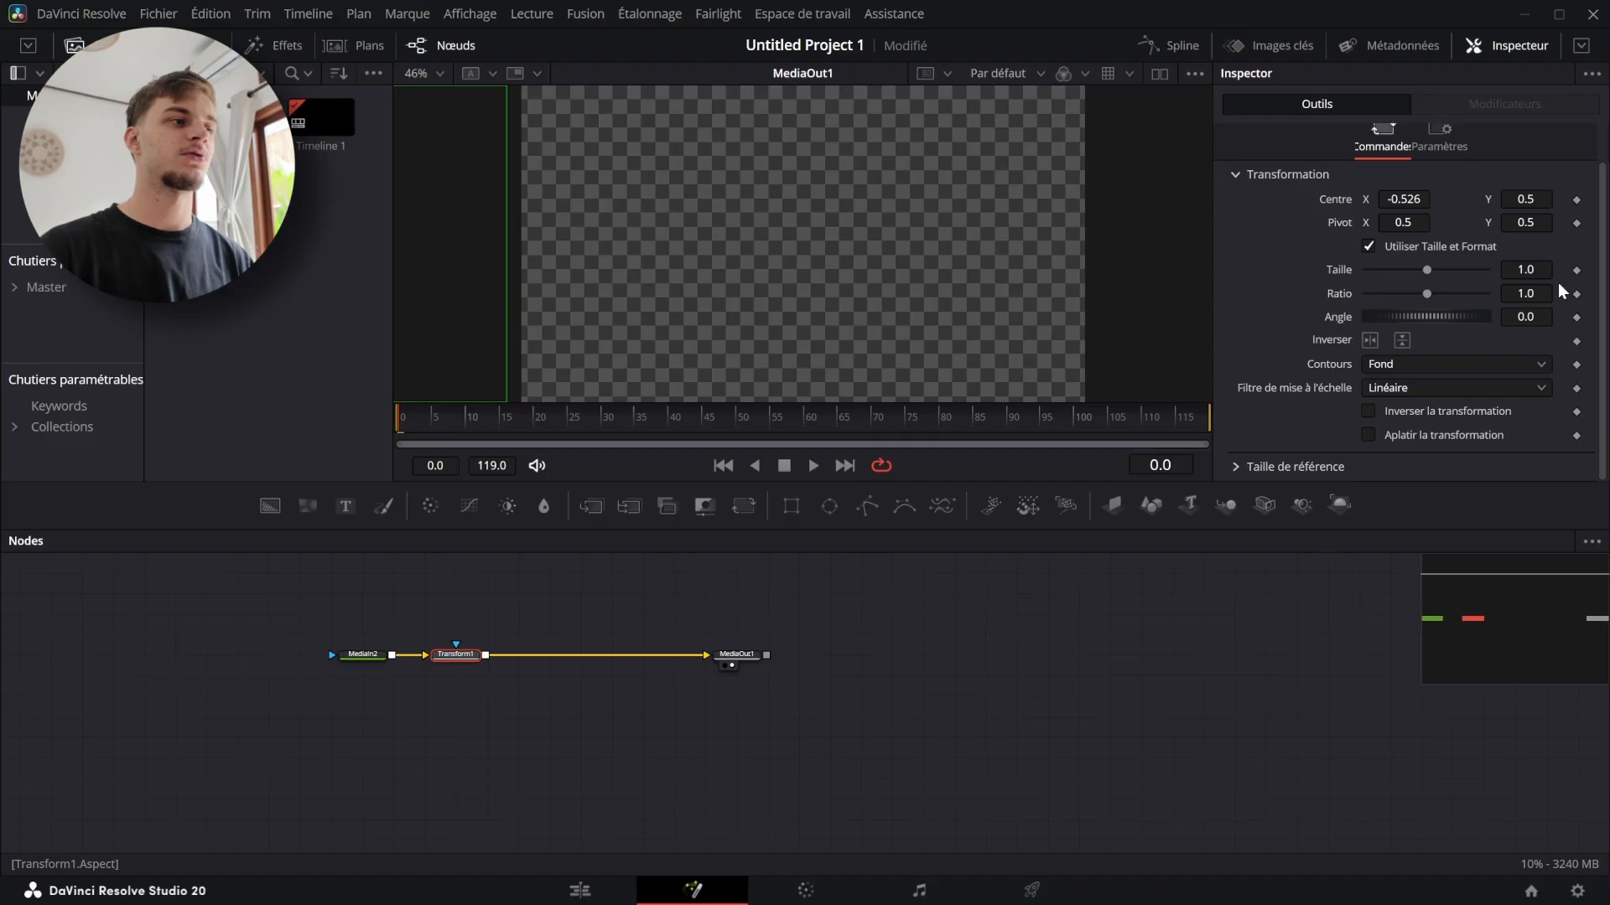
Keyframe the Transform's centre at frame 0, increase its X value at about frame 35, and return to the first frame
{"action": "left_click", "coordinate": [1577, 201]}
{"action": "left_click", "coordinate": [634, 422]}
{"action": "left_click_drag", "start_coordinate": [1398, 201], "coordinate": [1483, 201]}
{"action": "left_click", "coordinate": [545, 424]}
{"action": "key", "text": "Home"}
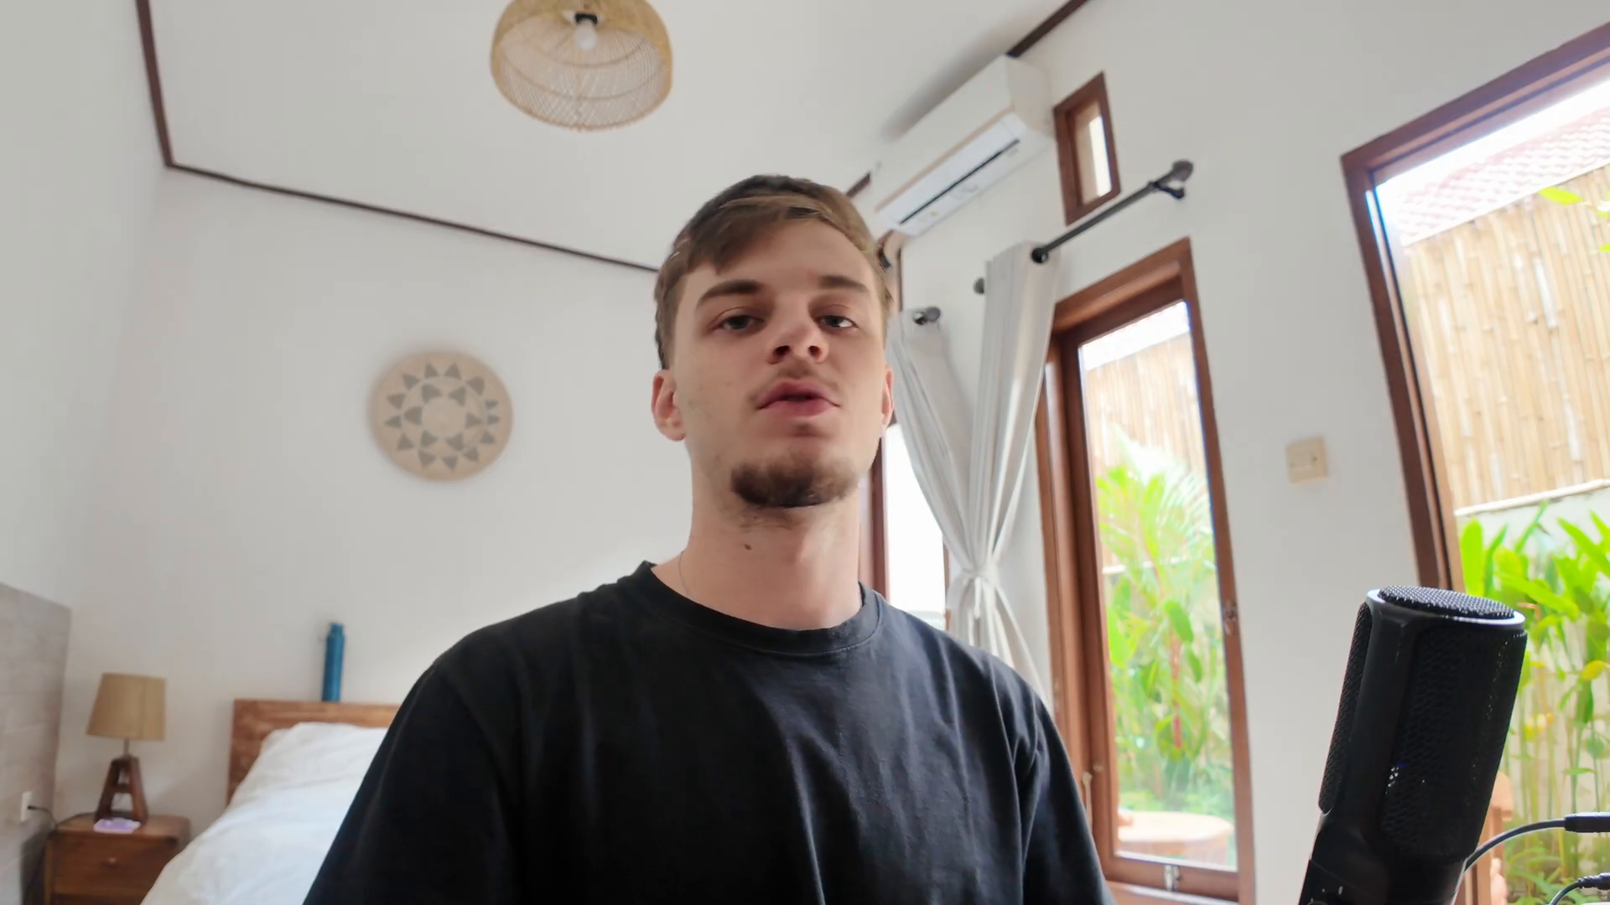